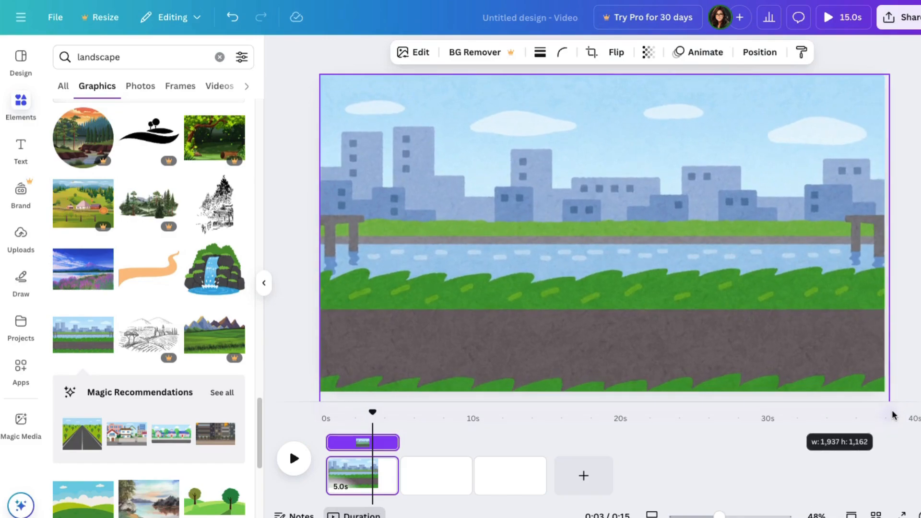
- Adjust the background landscape image to sharpness 41, saturation 38 and vibrance 15
click(401, 53)
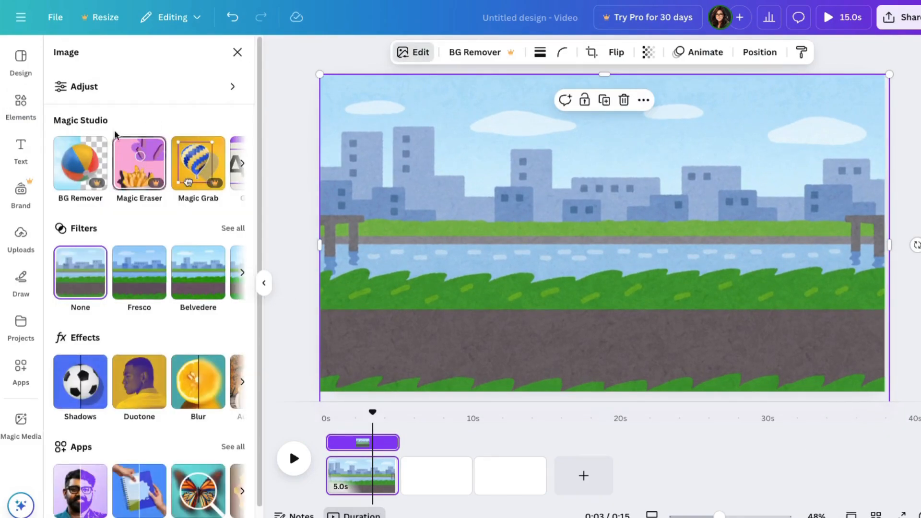
click(72, 87)
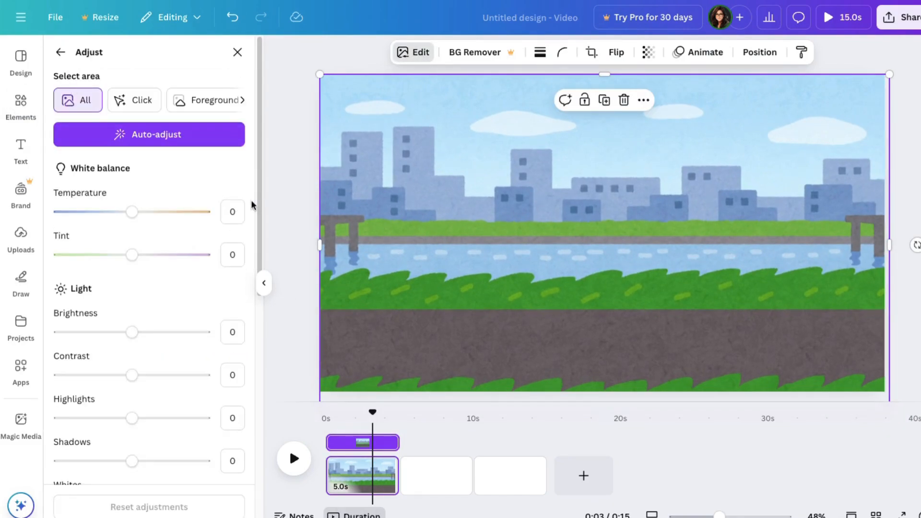
scroll(253, 204, down, 8)
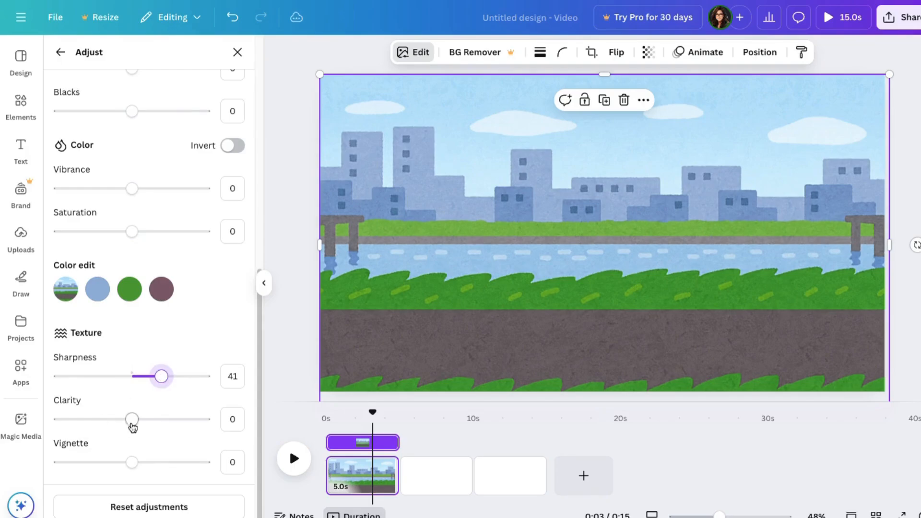
scroll(131, 331, up, 2)
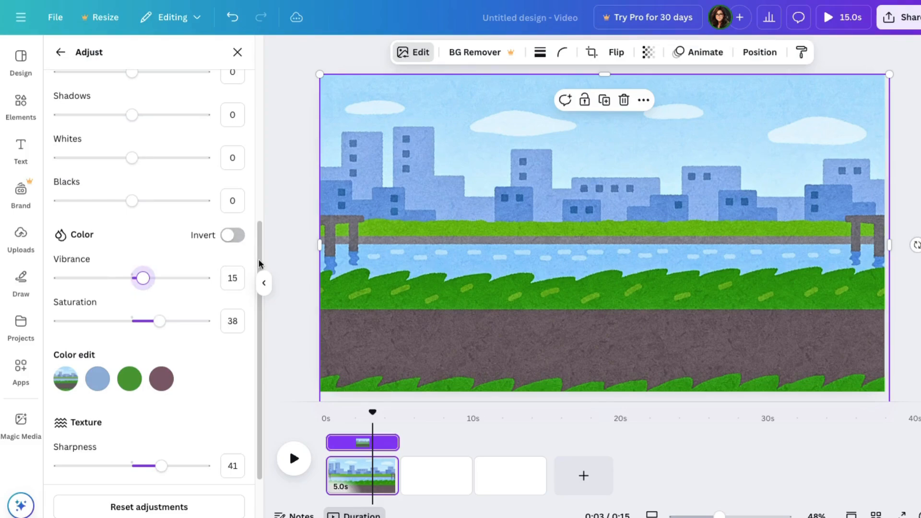
- Raise the background landscape image's contrast to 60 and its brightness to 8
scroll(258, 263, up, 5)
drag(132, 230, 181, 230)
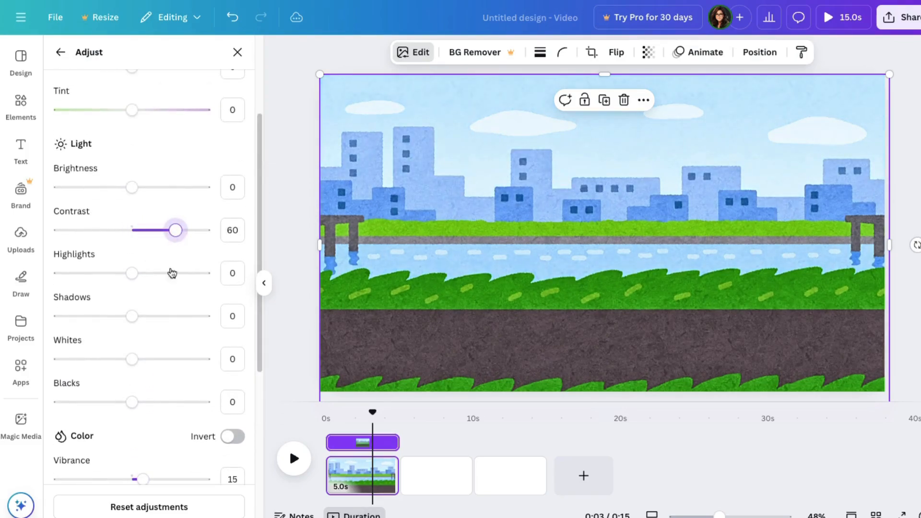
drag(260, 186, 255, 98)
drag(128, 333, 138, 333)
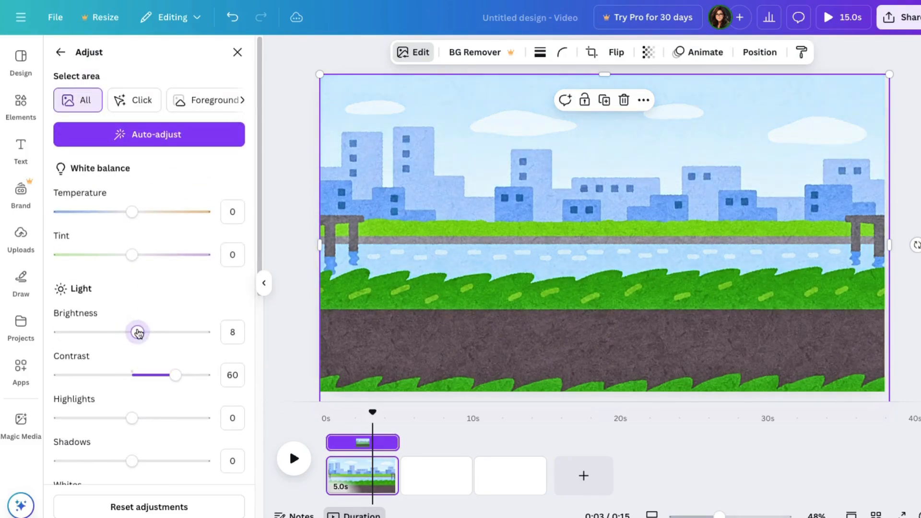
click(237, 51)
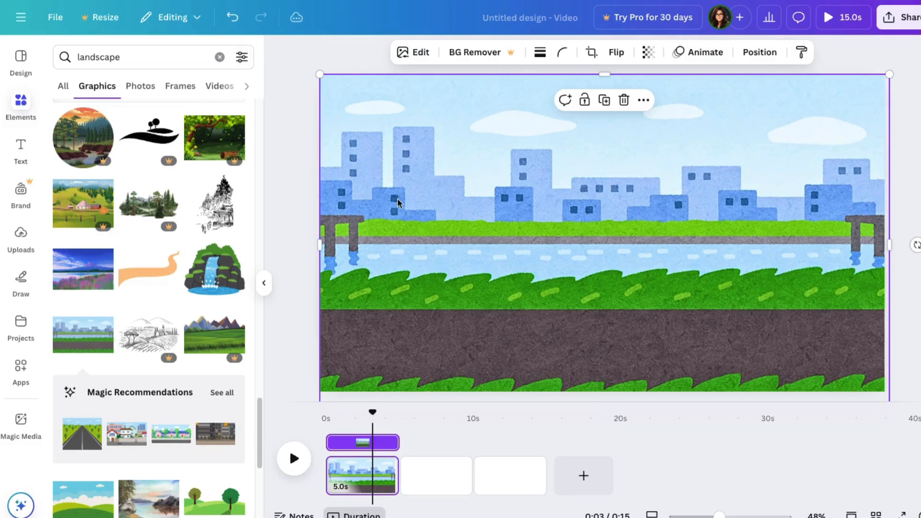
click(289, 220)
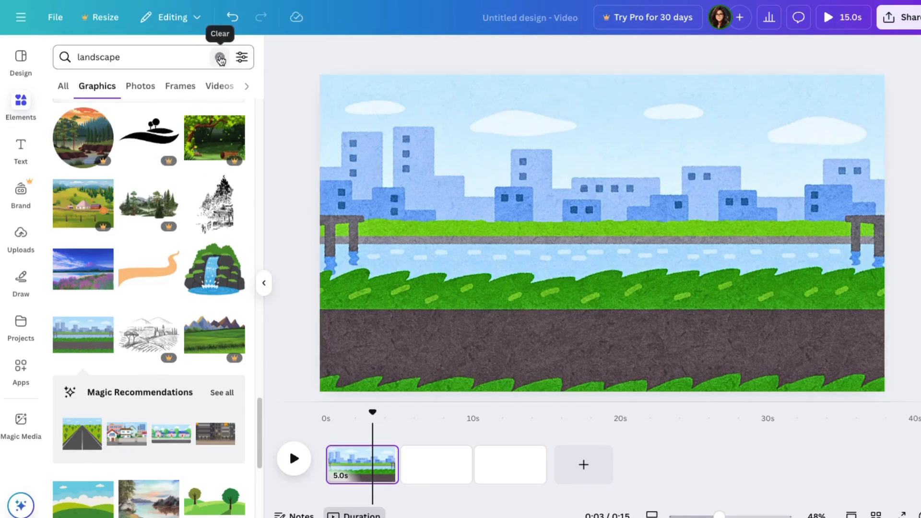
- Search the graphics for "bicycle" and place the girl in the yellow helmet riding a bike, scaled down, at the road's left end
click(135, 46)
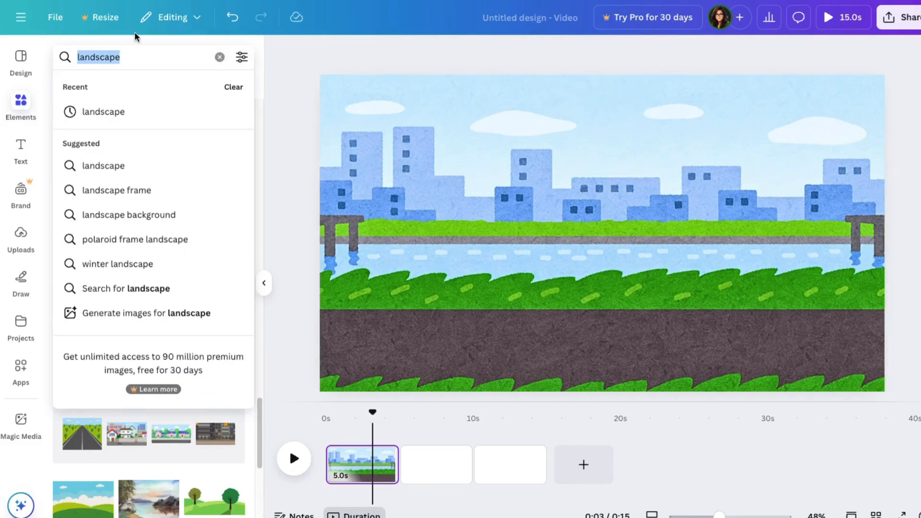
text(bicycle)
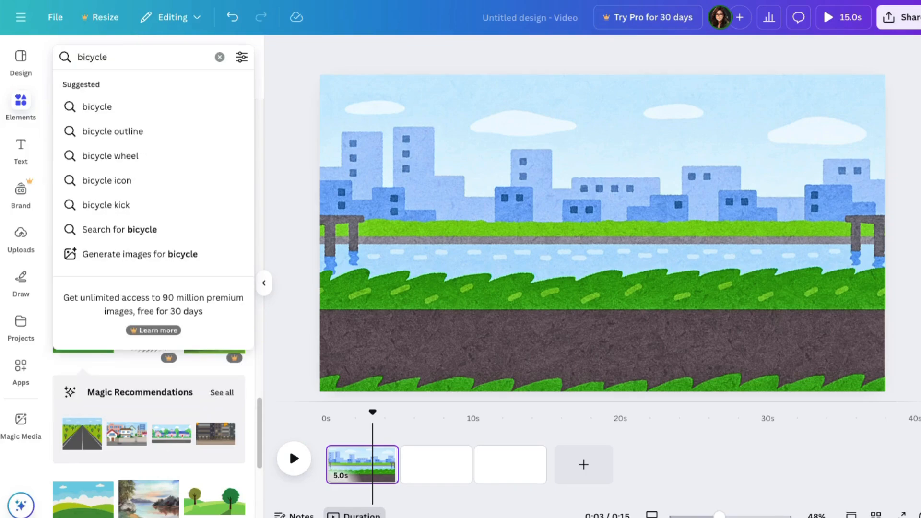
key(Return)
click(149, 239)
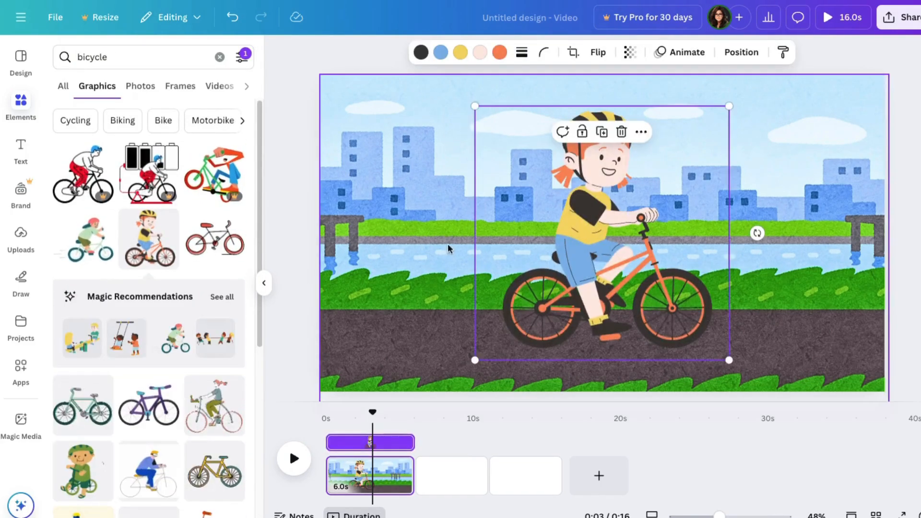
drag(730, 105, 611, 225)
drag(552, 326, 385, 321)
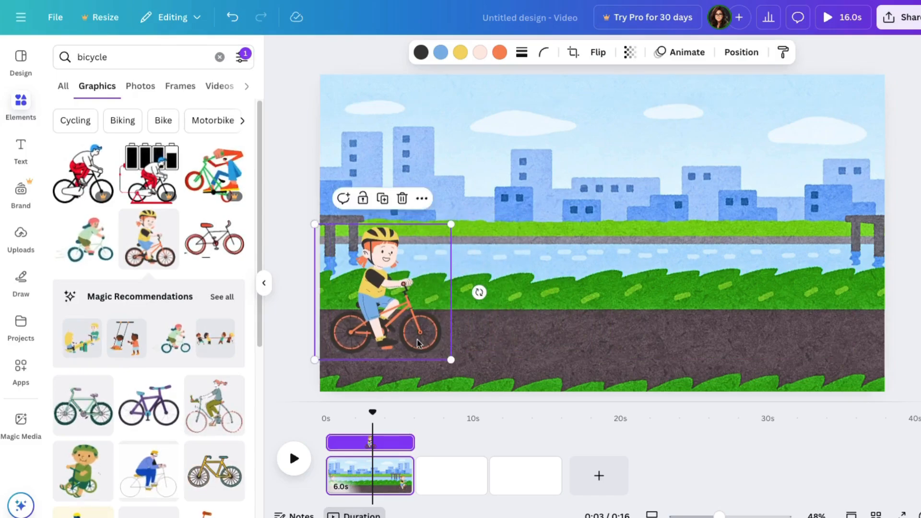
click(279, 290)
- Search the graphics for "clouds" and place the pale green cloud, scaled down, in the scene's upper-right corner
click(99, 57)
text(cl)
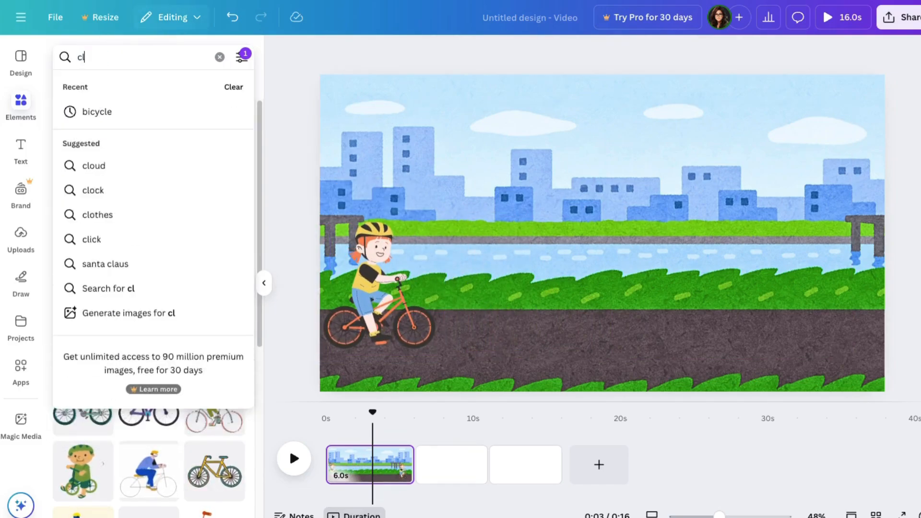
text(ouds)
key(Return)
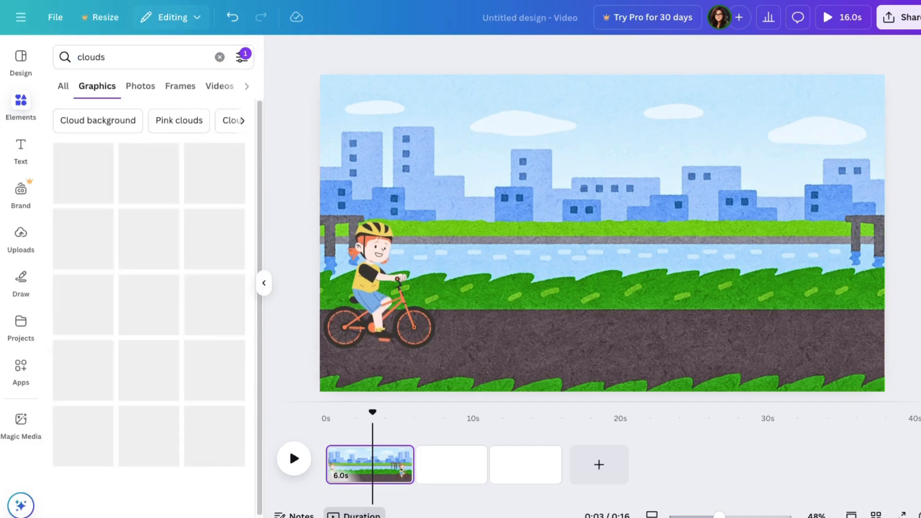
scroll(225, 296, down, 2)
click(214, 293)
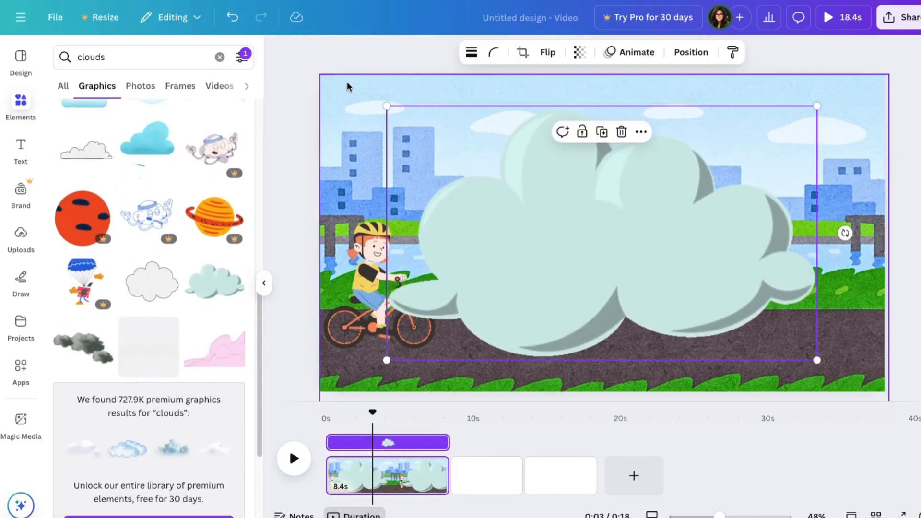
drag(385, 106, 706, 295)
drag(762, 336, 802, 93)
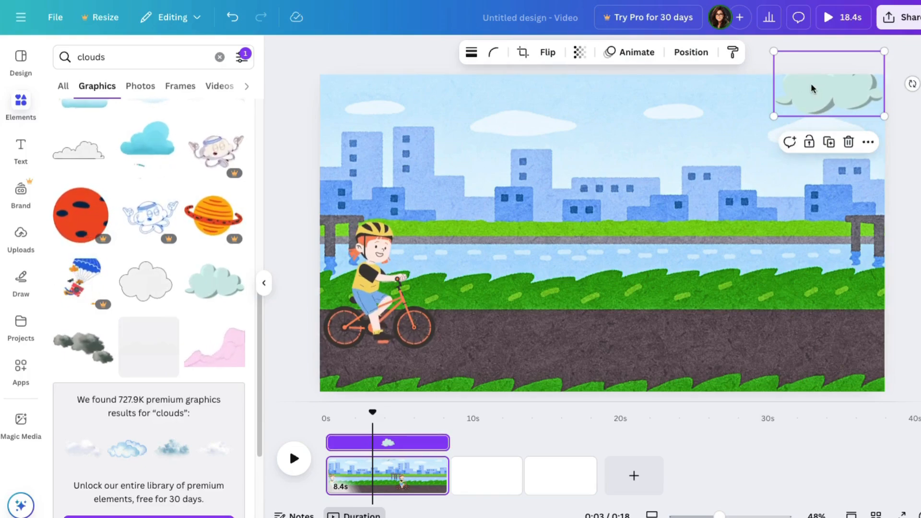
- Duplicate the pale green cloud, enlarge the copy and place it partly above the scene's top edge, left of centre
drag(831, 86, 653, 105)
drag(610, 128, 538, 163)
drag(600, 120, 502, 99)
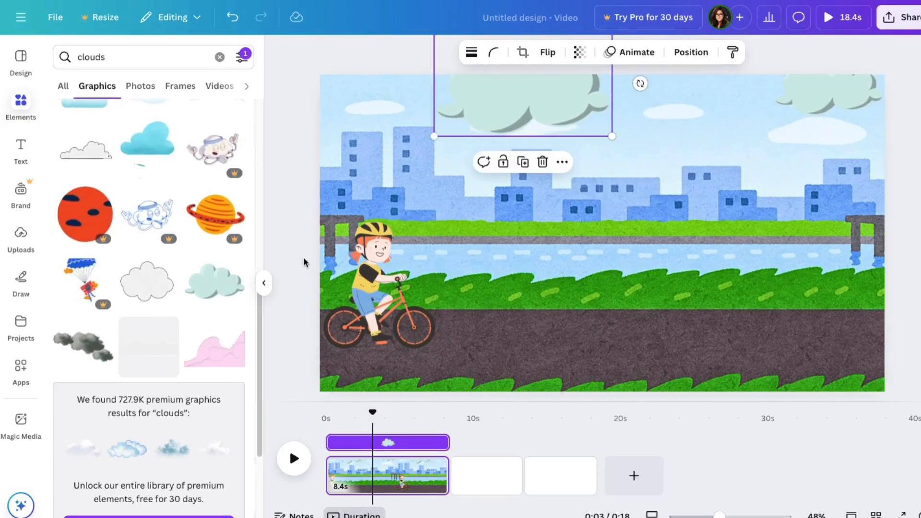
click(284, 265)
- Search the graphics for "walk", place the slightly reduced man in green shorts at the scene's right edge, and lower the cyclist on the road
click(139, 57)
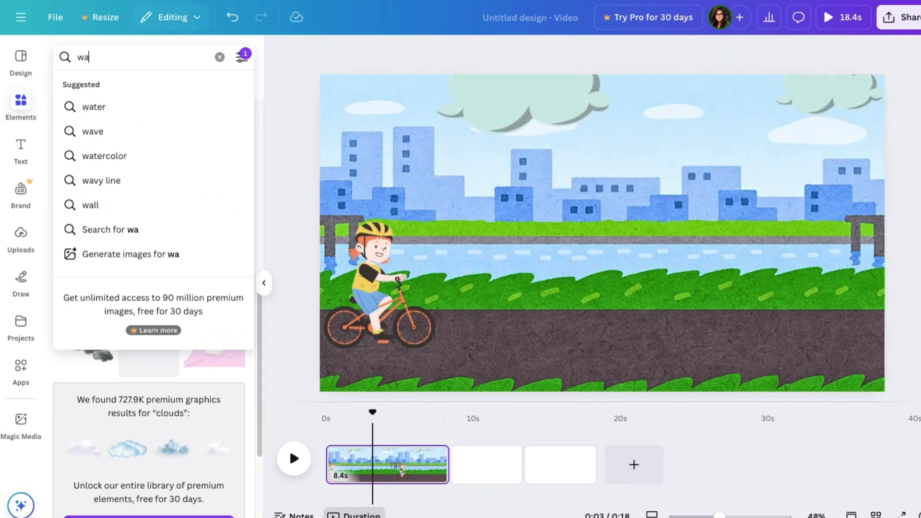
key(Return)
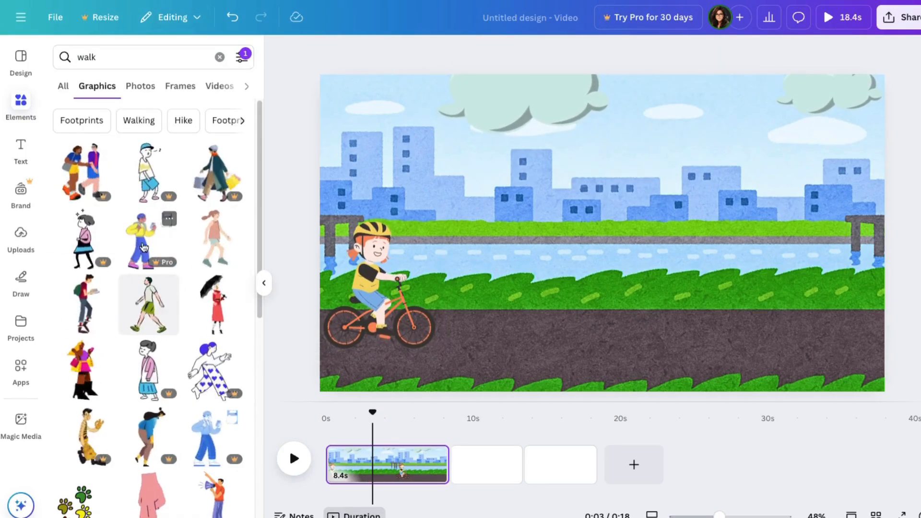
scroll(148, 277, down, 1)
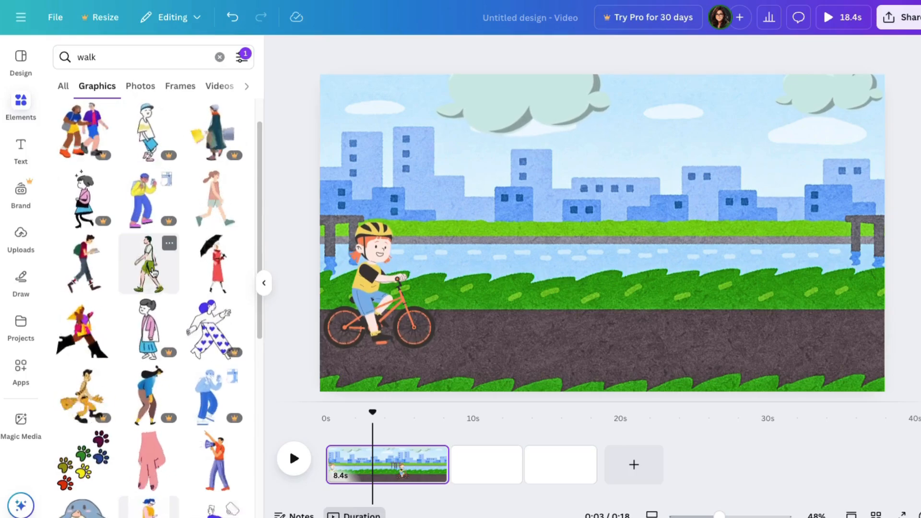
click(149, 277)
drag(715, 106, 659, 152)
drag(584, 254, 846, 254)
drag(406, 324, 409, 349)
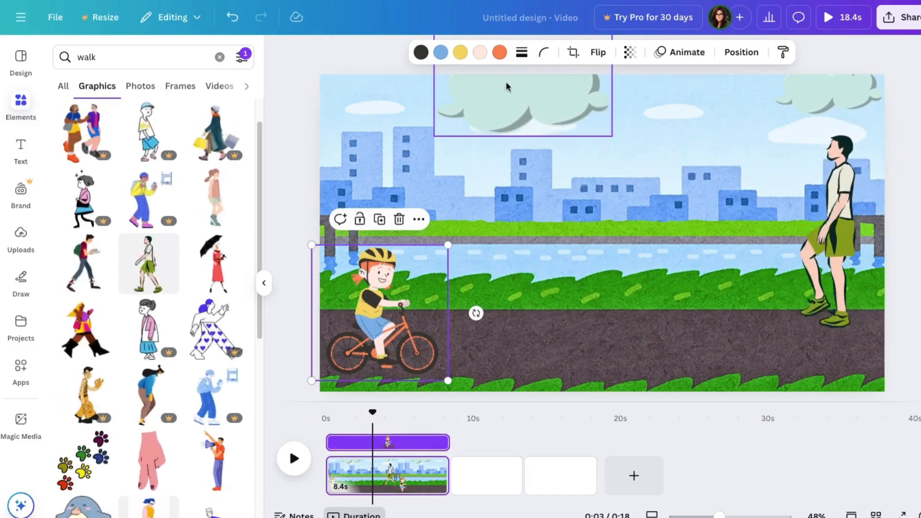
- Create a custom animation moving the large cloud leftwards out of the scene, with reduced speed and the Steady movement style
click(524, 106)
click(636, 52)
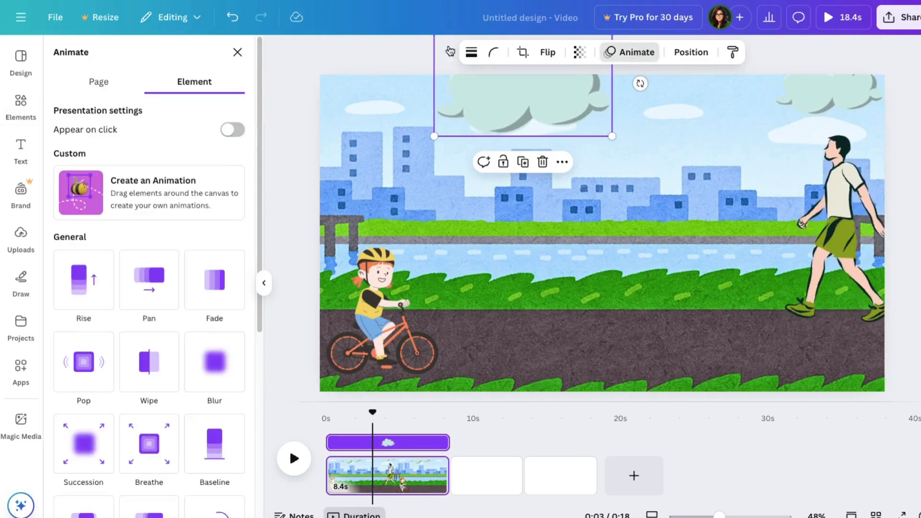
click(90, 202)
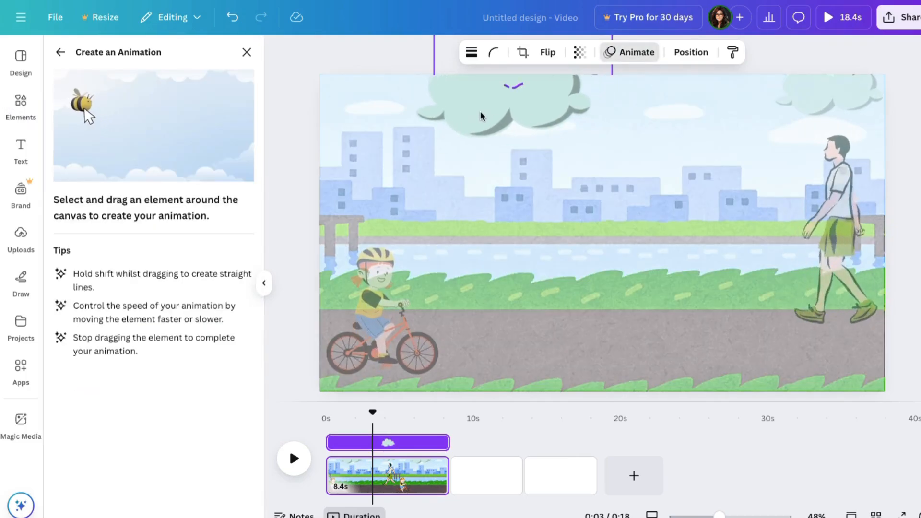
drag(316, 93, 276, 103)
drag(156, 173, 109, 173)
click(91, 106)
click(75, 185)
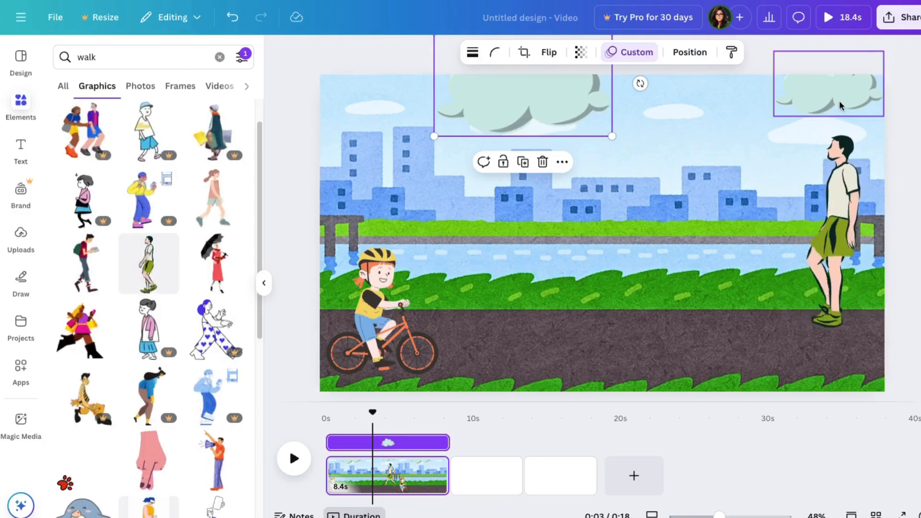
- Create a custom animation moving the small upper-right cloud leftwards across the sky with the Steady movement style
click(829, 84)
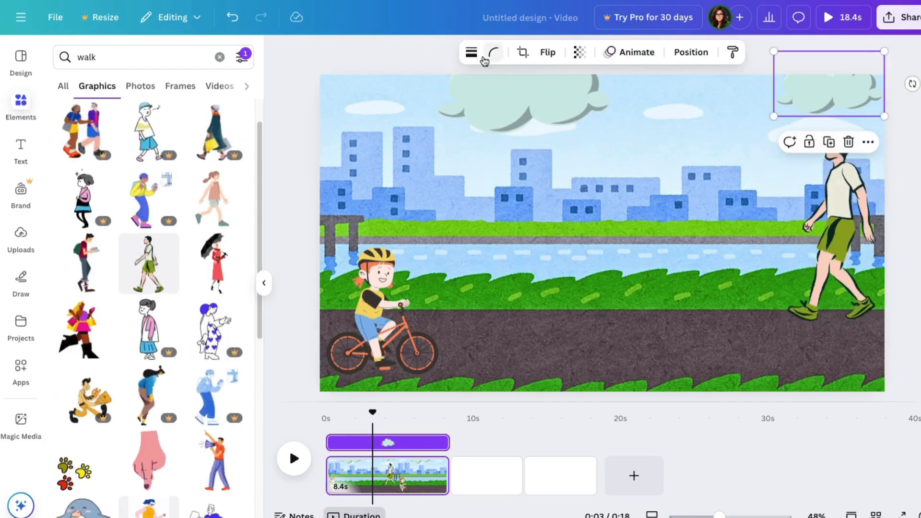
click(629, 52)
click(89, 196)
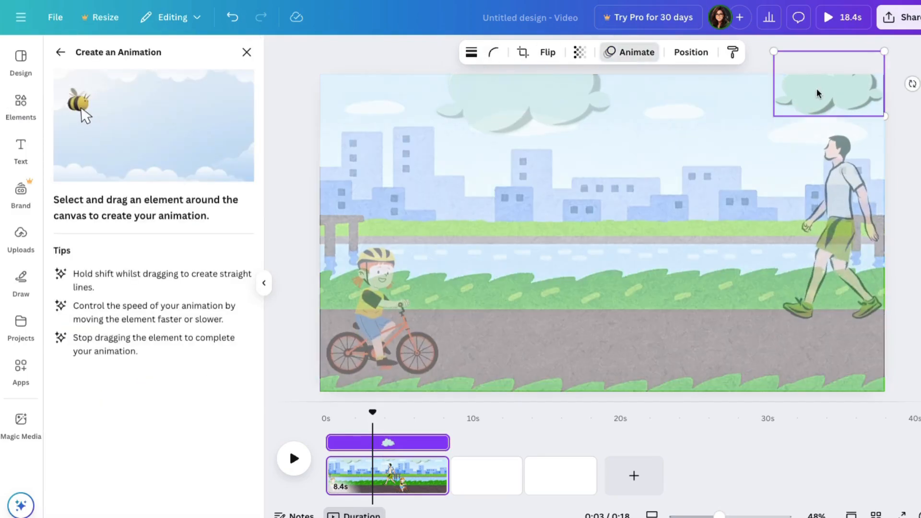
drag(819, 93, 762, 88)
drag(680, 85, 569, 81)
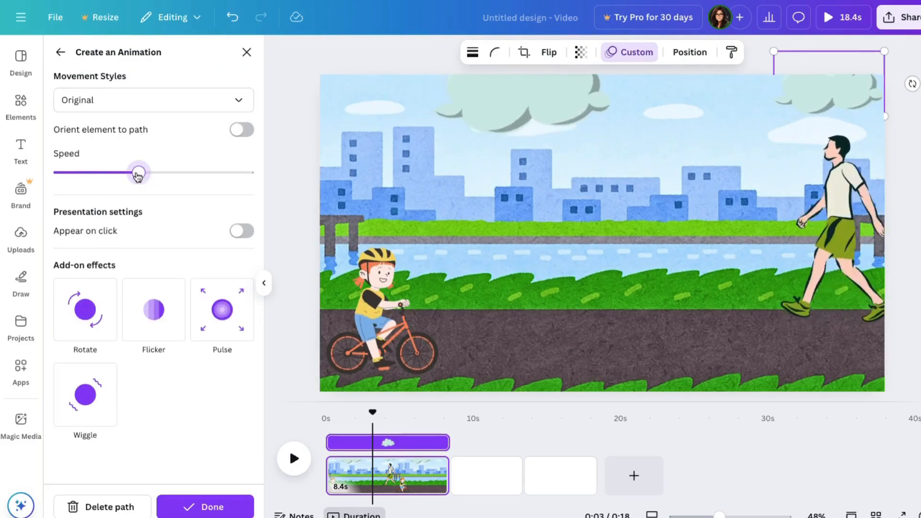
click(91, 103)
click(99, 184)
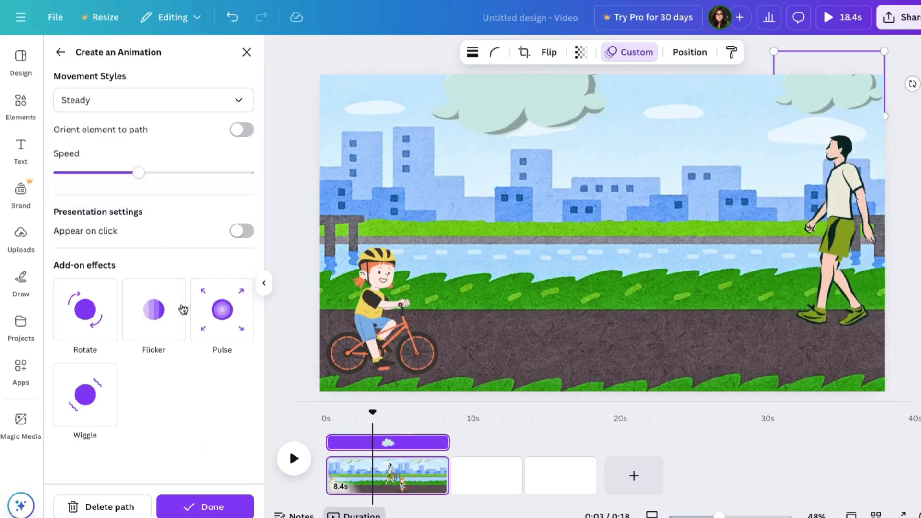
click(206, 504)
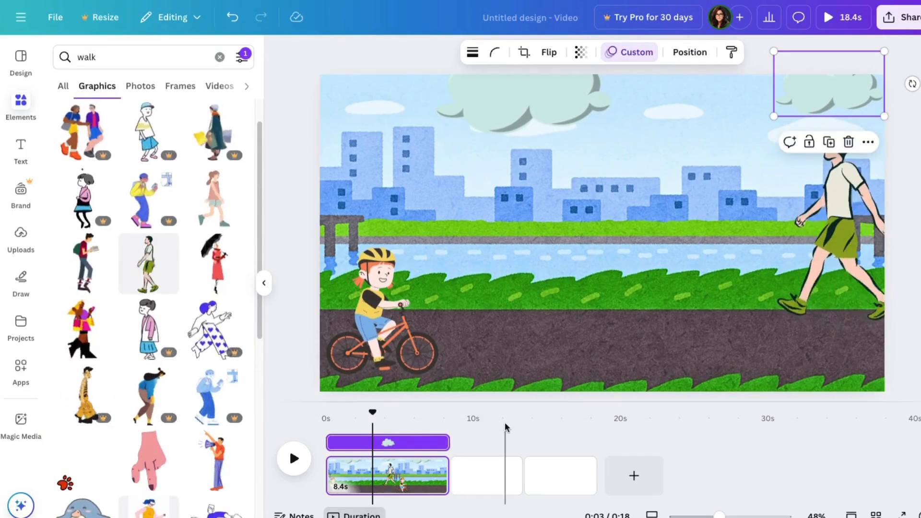
- Shift the cyclist mostly beyond the scene's left edge and animate her straight along the road to the right with Steady movement
click(411, 344)
drag(411, 344, 306, 344)
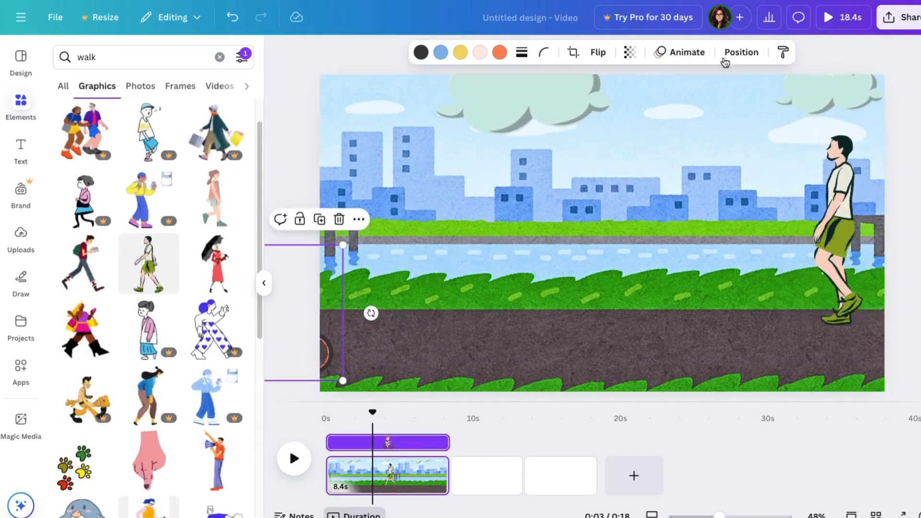
click(695, 53)
click(171, 211)
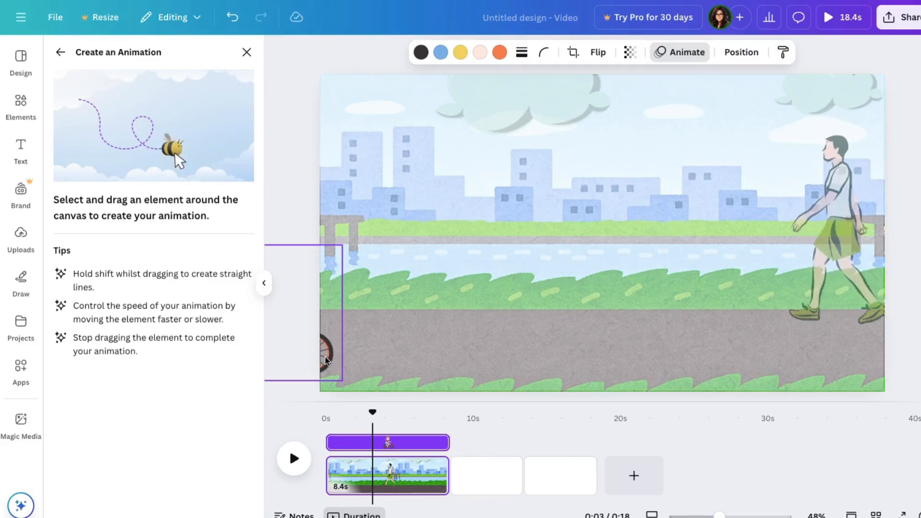
mouse_move(326, 360)
mouse_down()
mouse_move(478, 362)
mouse_move(683, 385)
mouse_move(914, 393)
mouse_up()
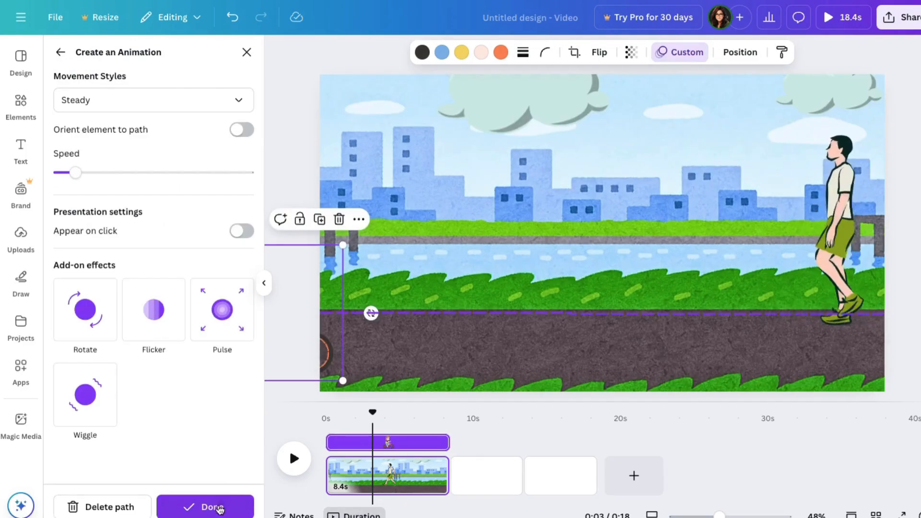
click(214, 510)
- Create a custom animation moving the walking man in green shorts straight leftwards across the city scene to beyond its left edge
click(815, 231)
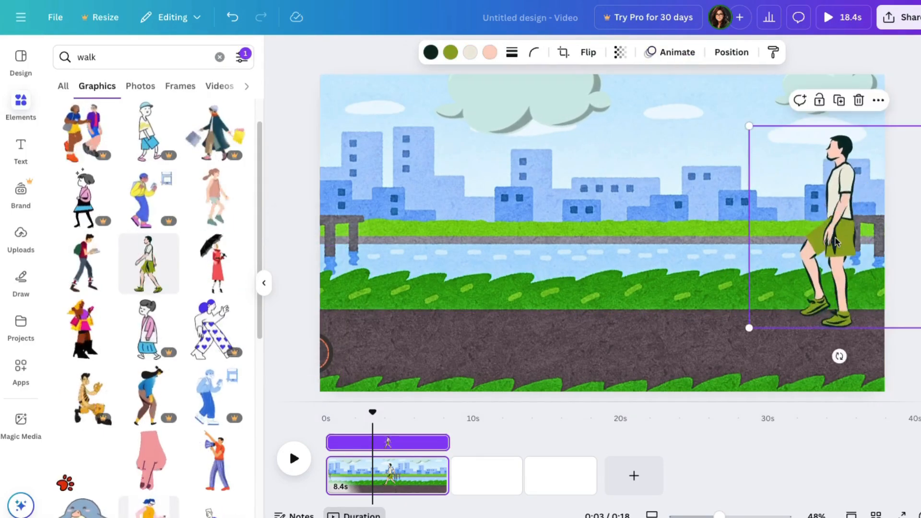
click(672, 52)
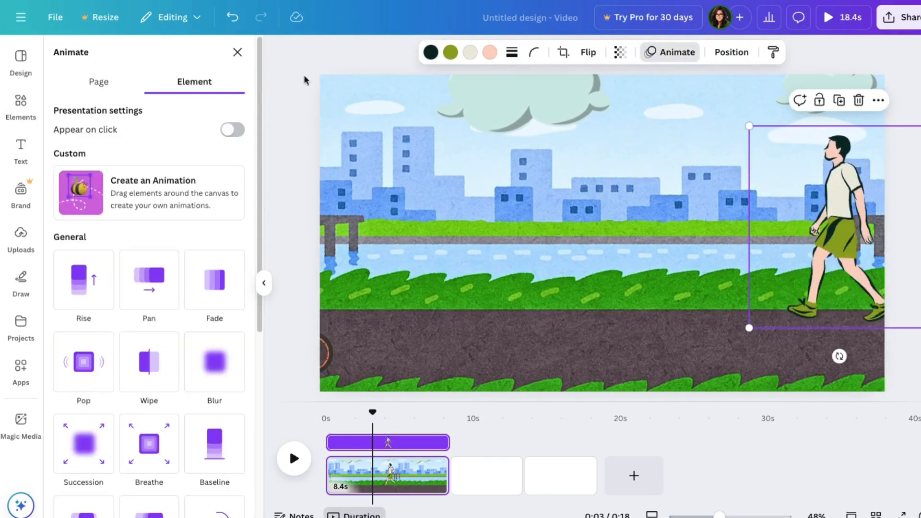
click(82, 195)
mouse_move(857, 283)
mouse_down()
mouse_move(764, 292)
mouse_move(607, 283)
mouse_move(516, 294)
mouse_move(316, 280)
mouse_up()
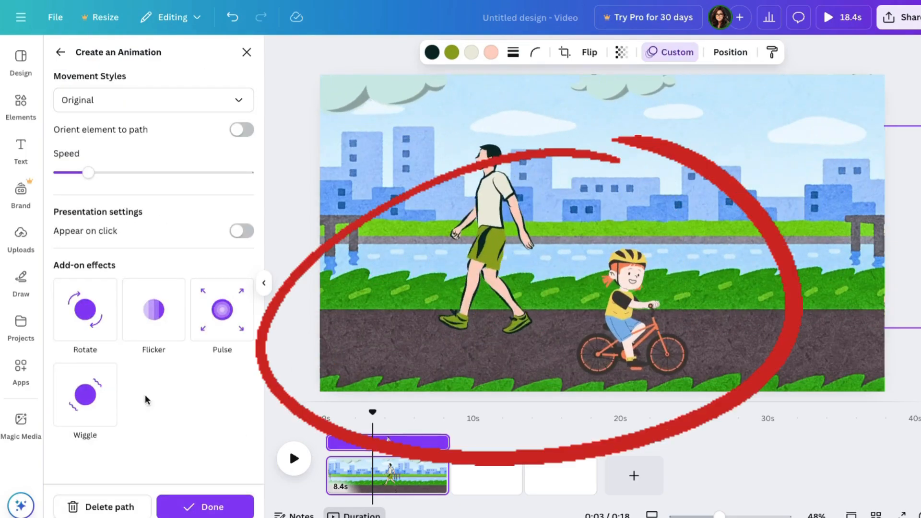
click(21, 106)
- Move the cyclist's layer to the front of the layer order, above the walking man
click(729, 54)
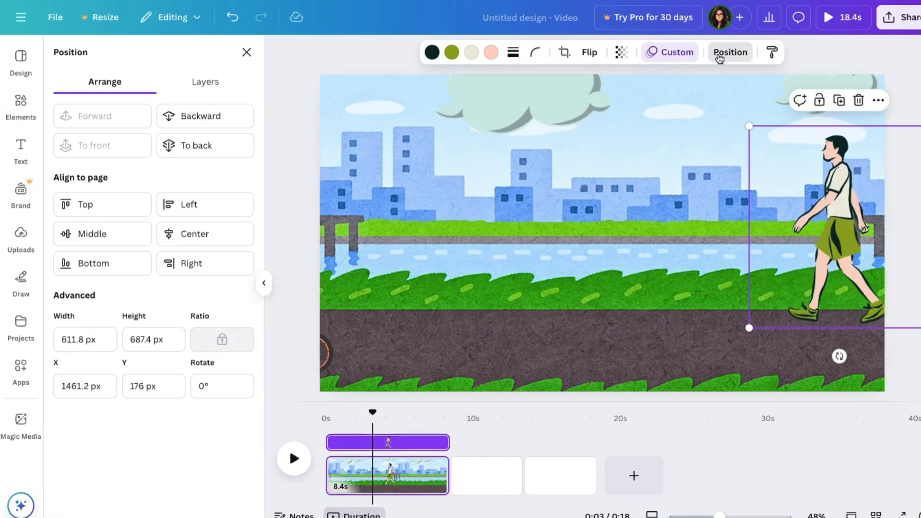
click(204, 84)
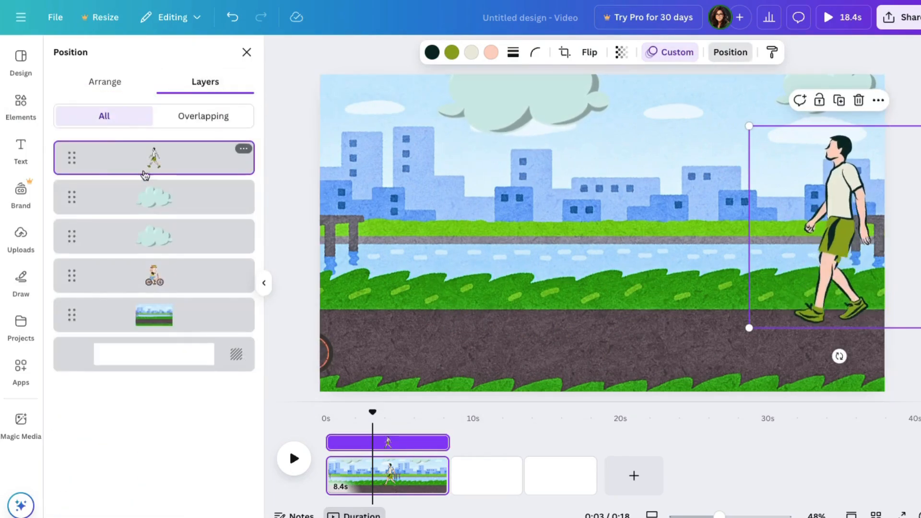
drag(151, 283, 154, 158)
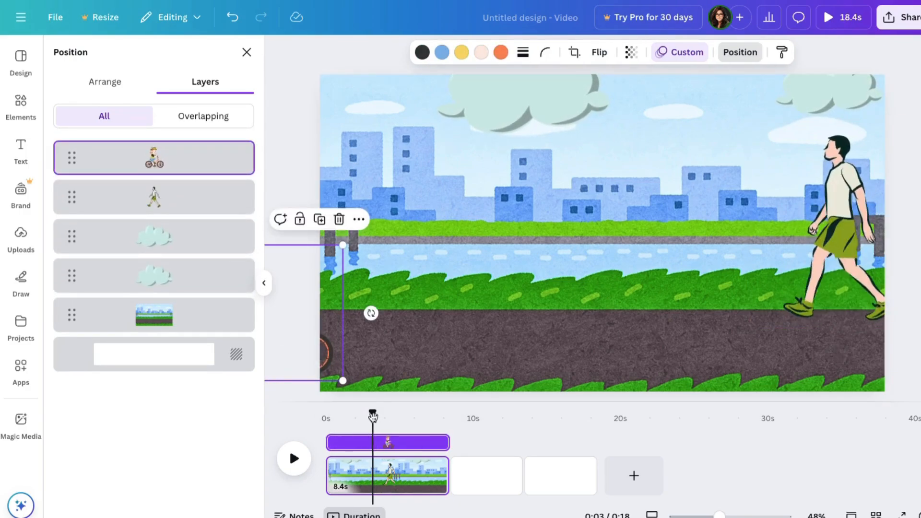
- Play the city scene from the start, pausing where the cyclist passes the walking man to check the layer order
drag(373, 416, 315, 417)
click(292, 459)
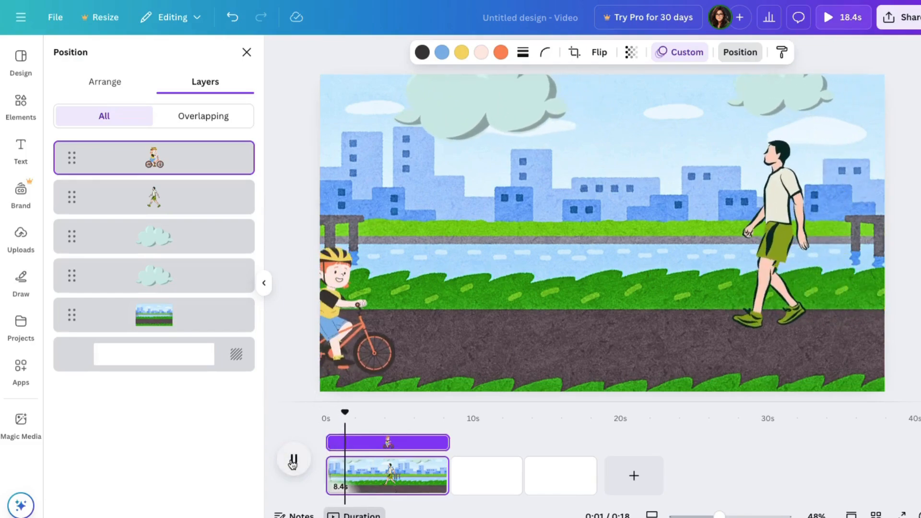
click(300, 466)
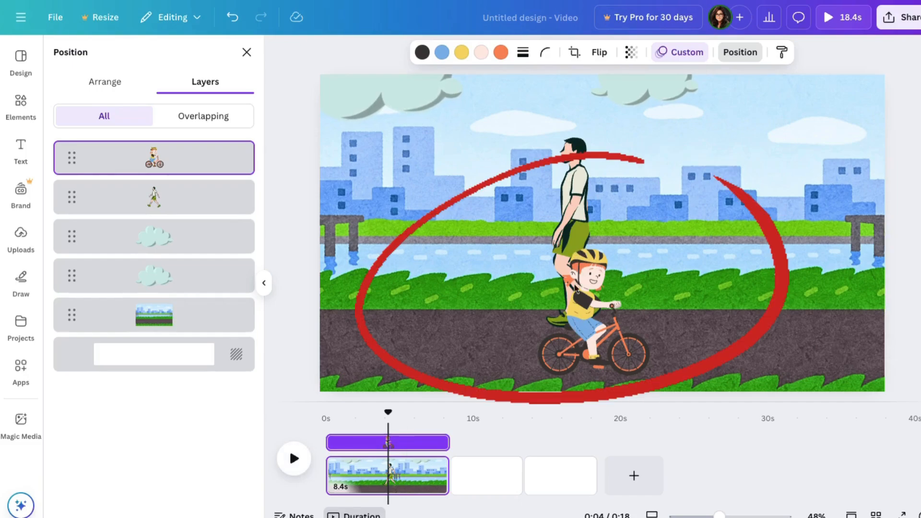
click(293, 461)
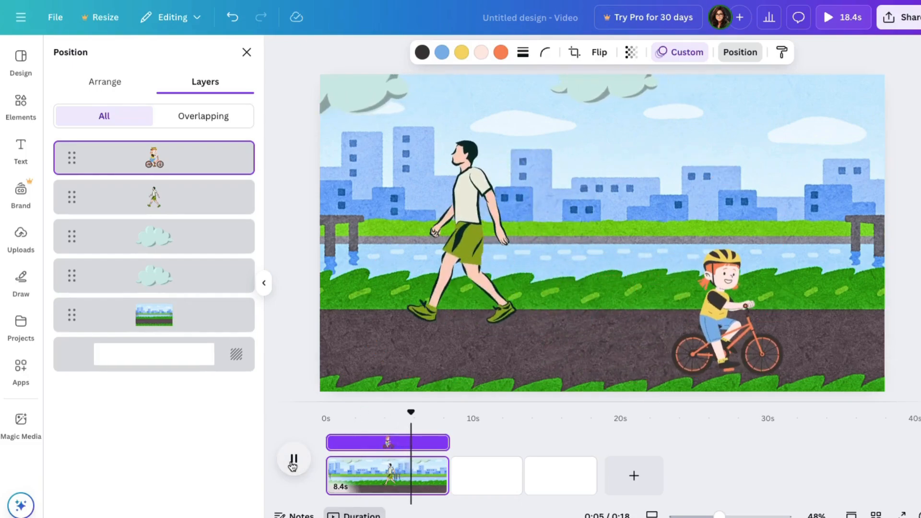
click(292, 462)
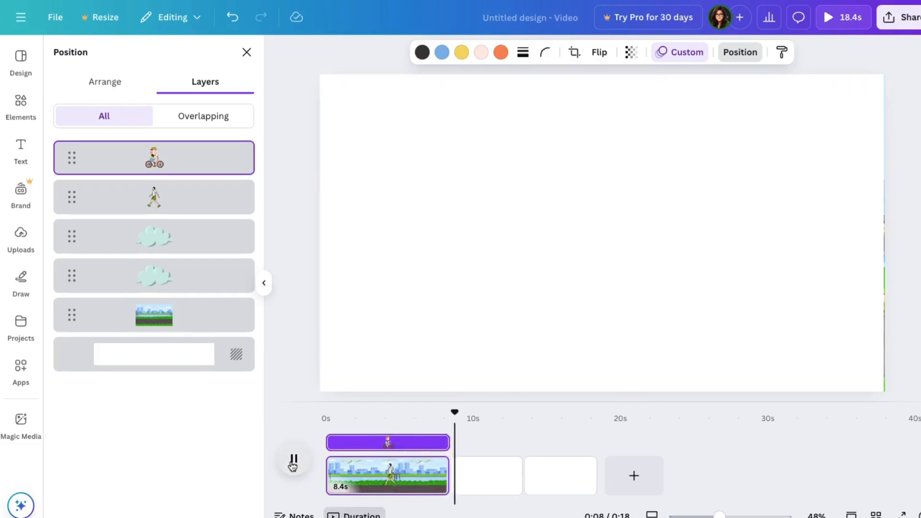
- Select the blank second page and search the graphics for "Forest background"
click(506, 458)
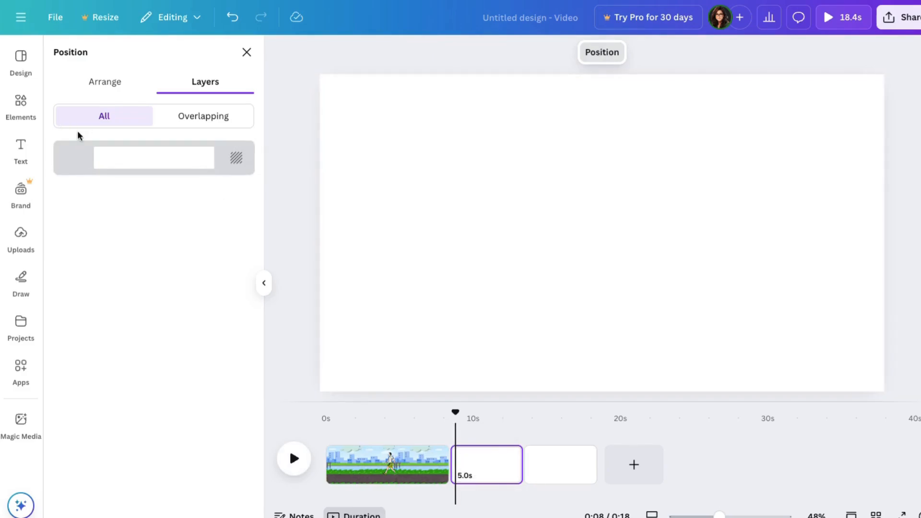
click(21, 98)
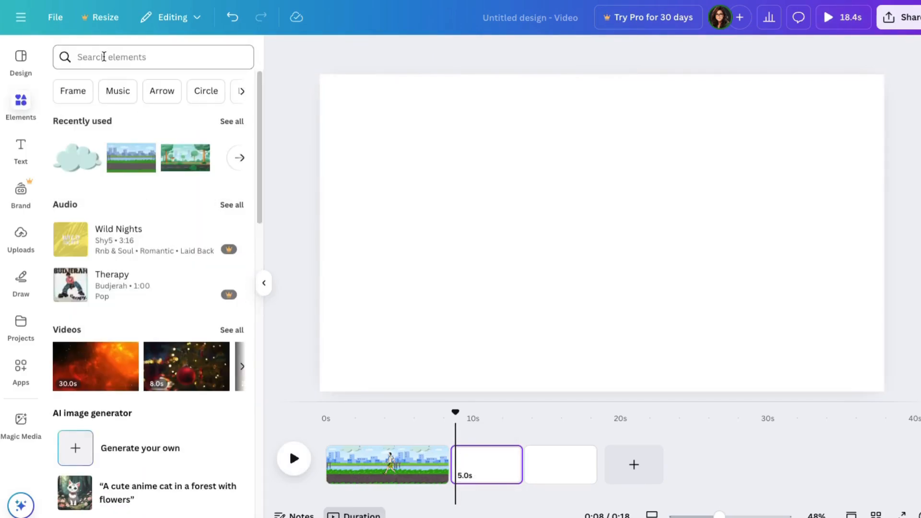
click(101, 56)
text(Forest background)
key(Return)
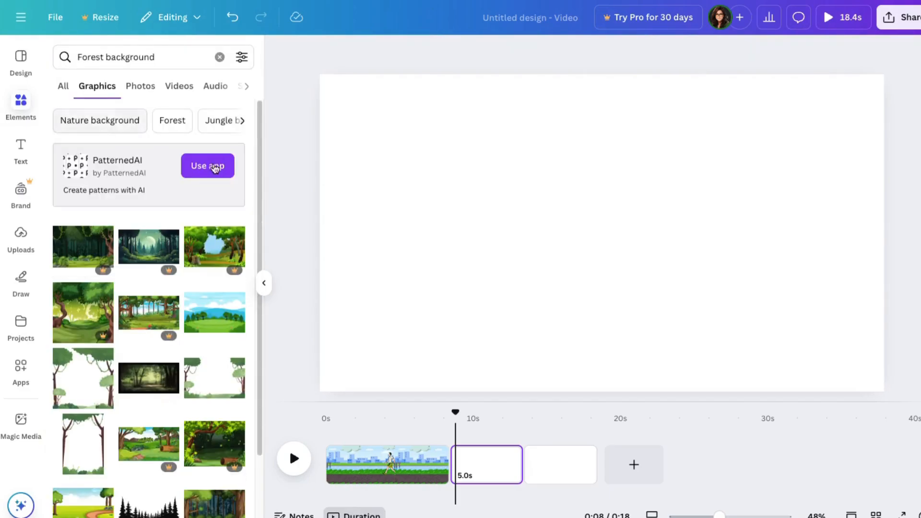
scroll(261, 209, down, 3)
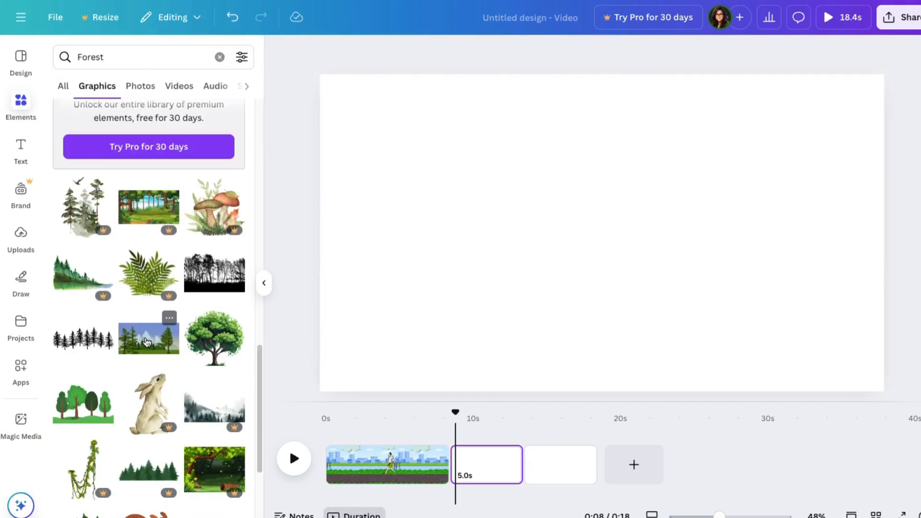
- Find the pine forest landscape with snowy mountains under the "Forest" graphics and enlarge it to cover the whole second page
click(148, 336)
drag(574, 235, 421, 122)
drag(546, 186, 898, 412)
drag(803, 341, 780, 329)
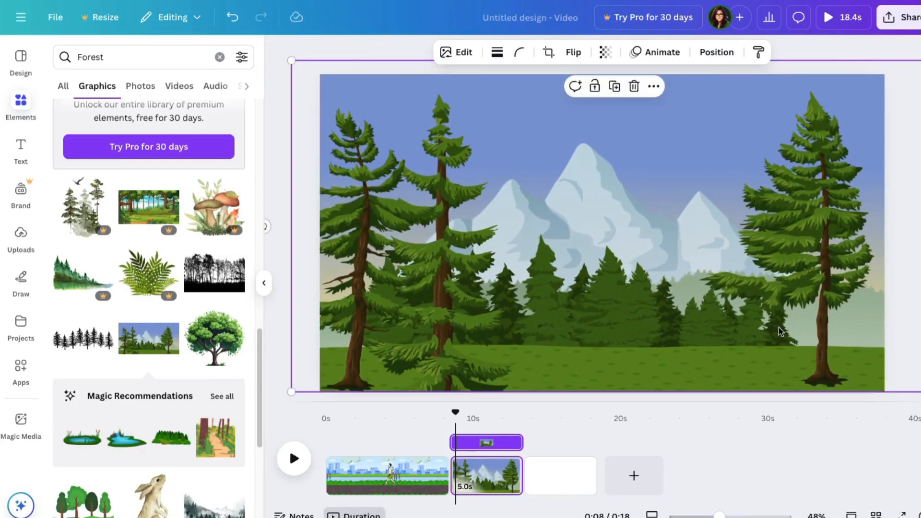
click(301, 42)
- Search for "birds" limited to animated graphics and place the grey bird, greatly reduced, on a branch of the second tree from the left
click(96, 56)
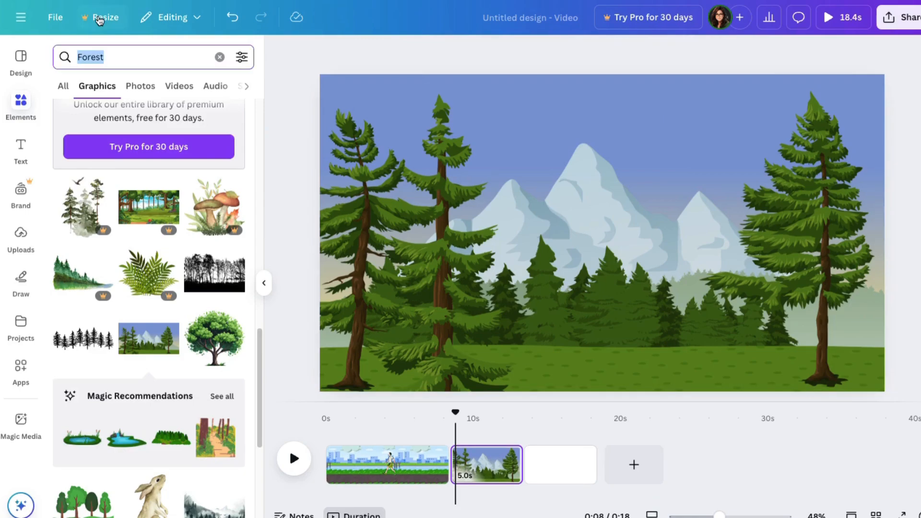
text(birds)
key(Return)
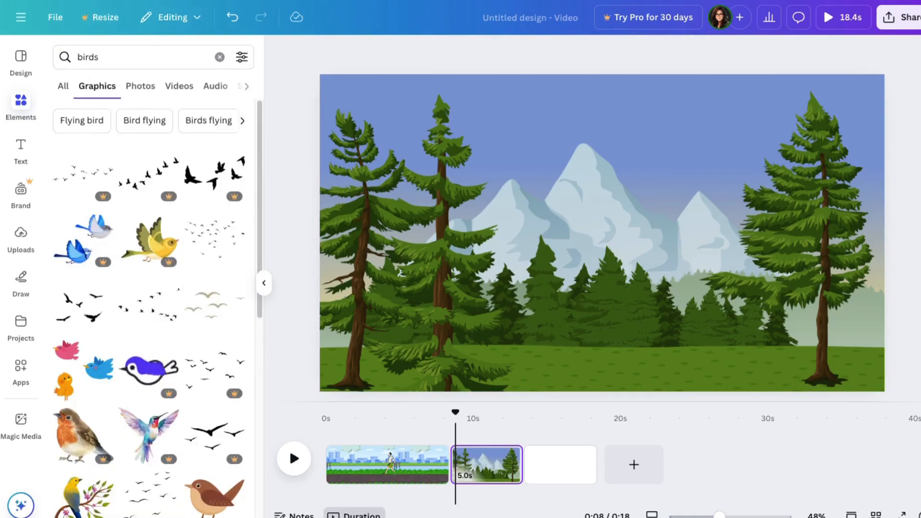
click(239, 57)
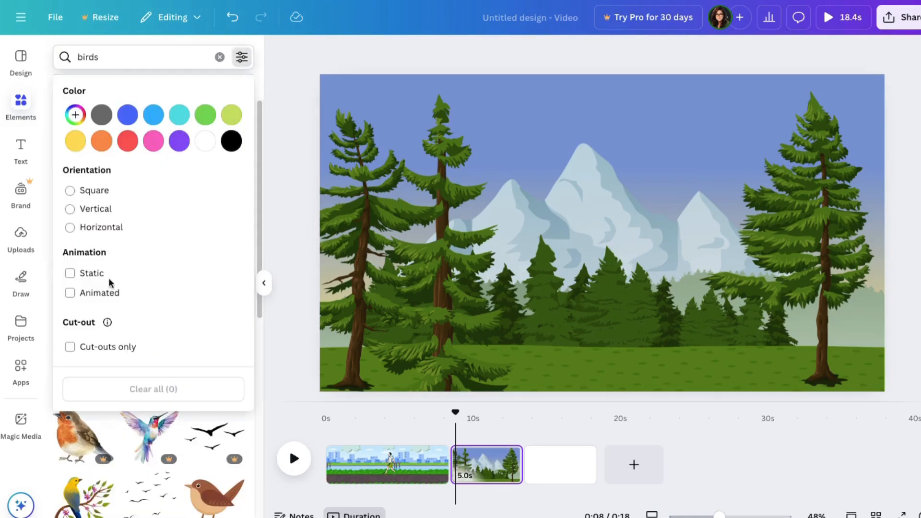
click(84, 295)
click(261, 317)
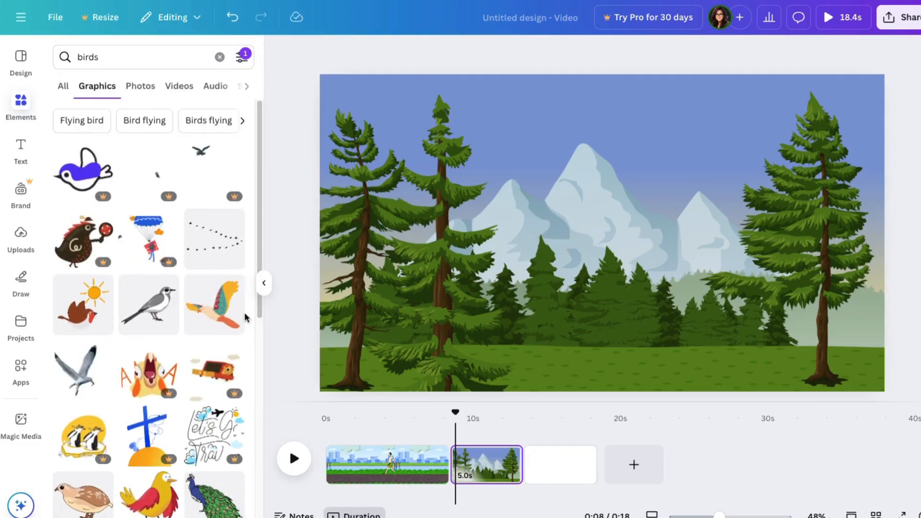
click(159, 308)
drag(795, 107, 433, 344)
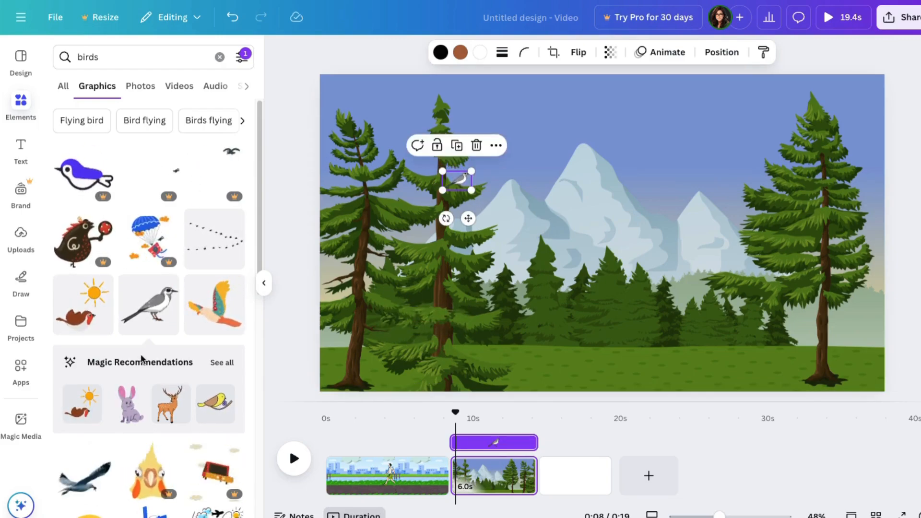
- Add the animated brown quail from the bird results, shrink it and place it on the grass right of the right-hand tree's trunk
scroll(179, 362, down, 1)
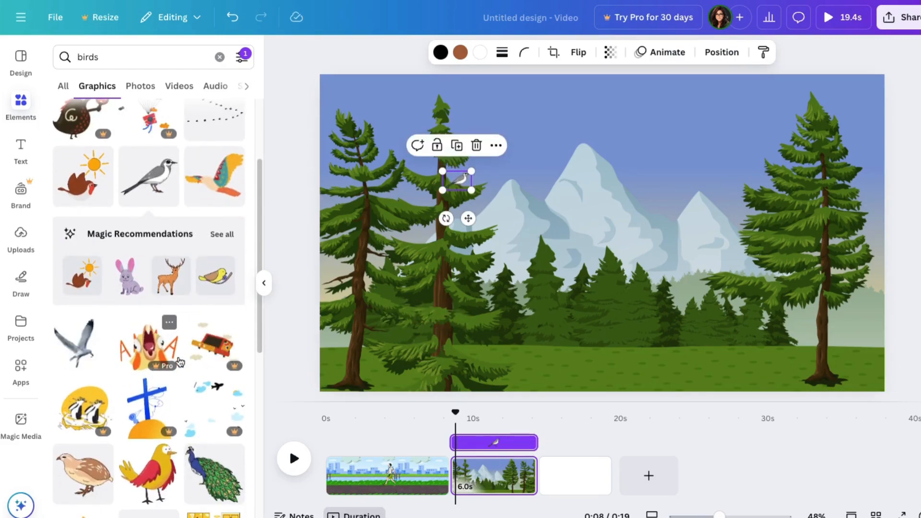
click(86, 486)
drag(449, 107, 680, 300)
drag(751, 349, 789, 371)
drag(852, 360, 855, 366)
- Copy the small quail, flip the copy and place it on the grass left of the right-hand tree's trunk
right_click(852, 368)
click(736, 280)
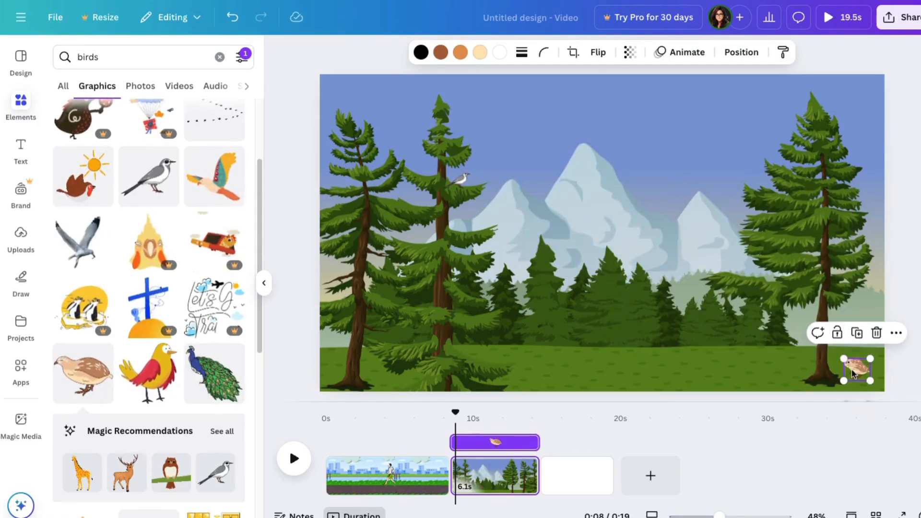
click(607, 55)
drag(779, 357, 791, 351)
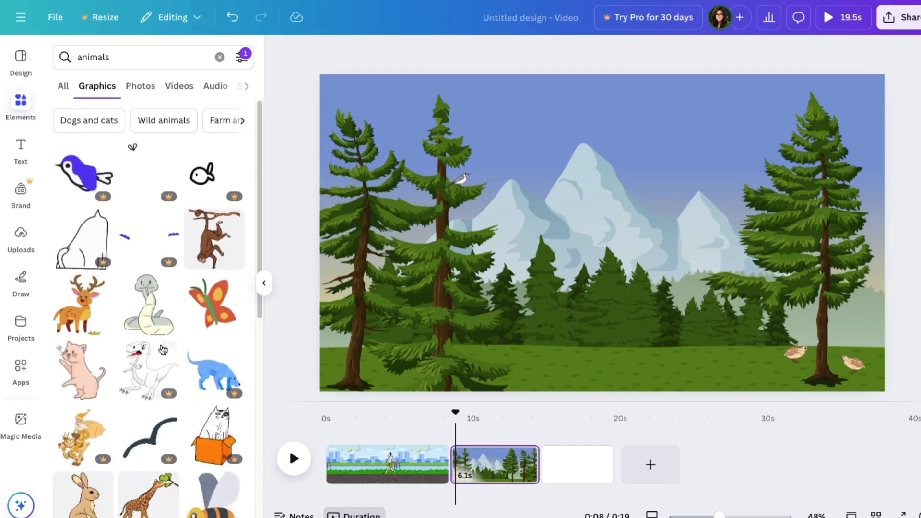
- From the animated "animals" graphics, add the tan rabbit, shrink it and place it at the foot of the leftmost tree
scroll(160, 347, down, 3)
click(84, 362)
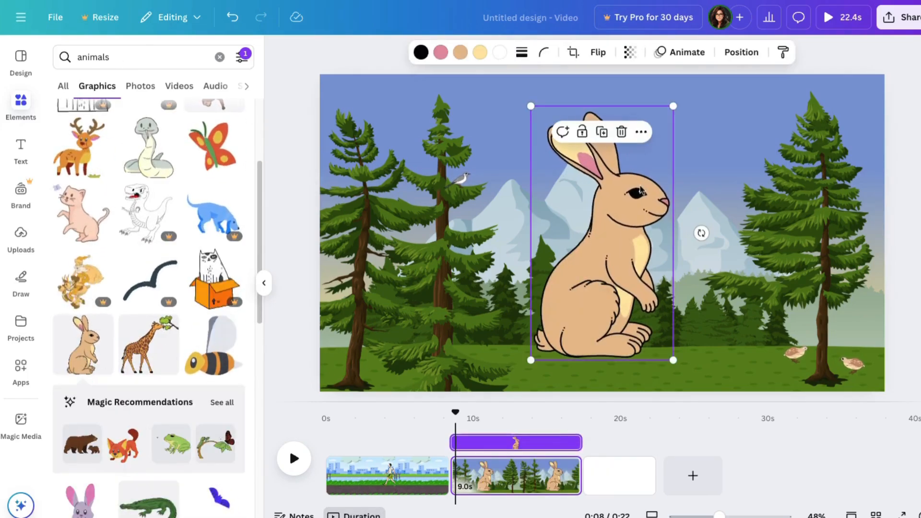
drag(674, 107, 525, 348)
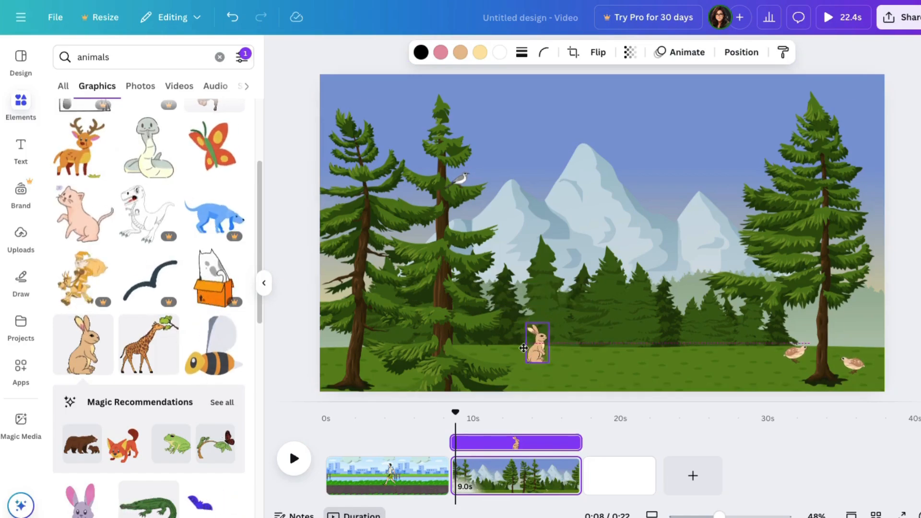
mouse_move(376, 372)
mouse_down()
mouse_move(387, 355)
mouse_move(372, 384)
mouse_up()
- Search the graphics for "pond", switch to the related "Lake" search and leave the Animated filter off
scroll(148, 307, down, 8)
double_click(94, 57)
text(pond)
key(Return)
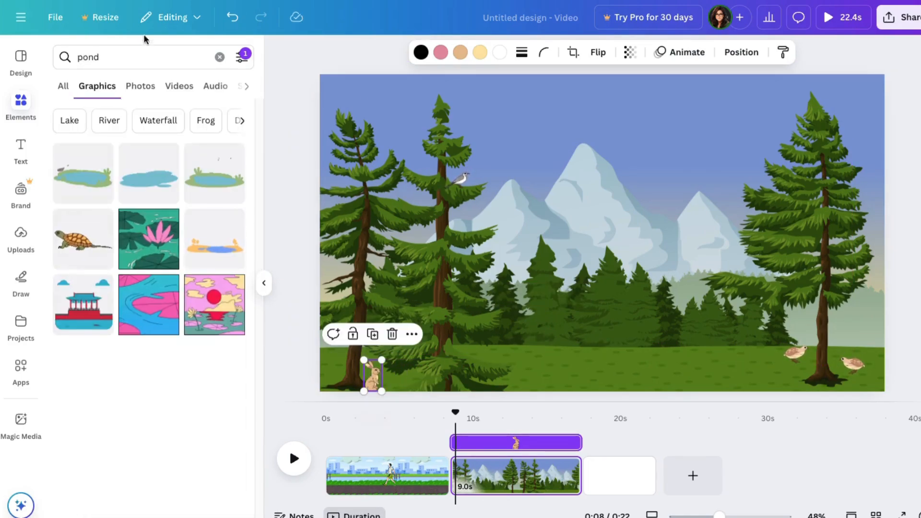
click(69, 120)
click(242, 57)
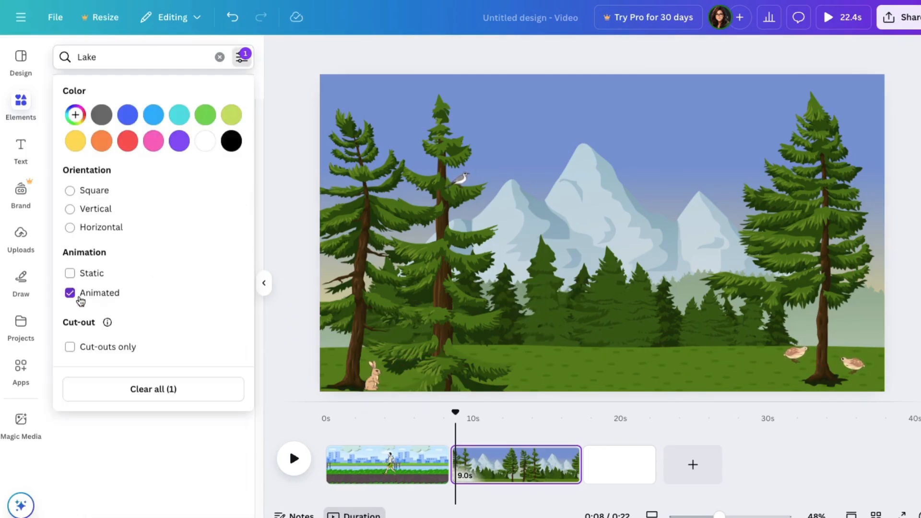
click(79, 298)
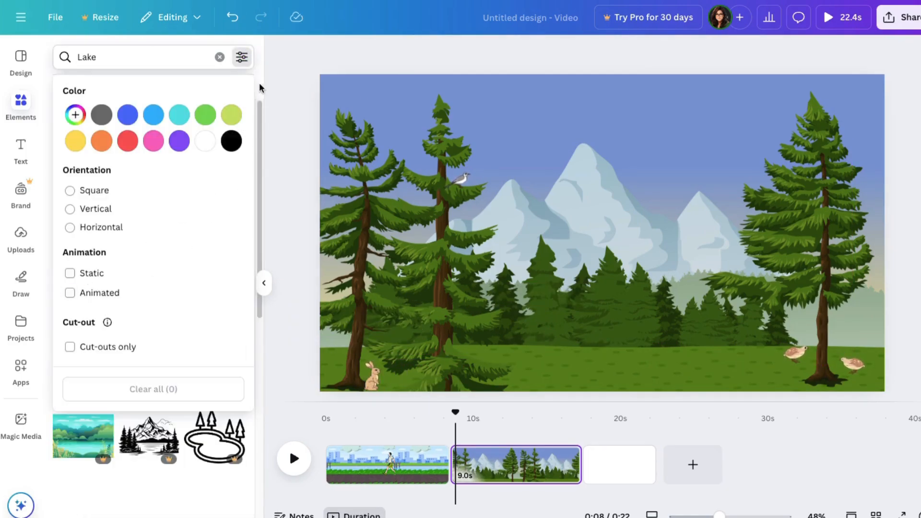
click(242, 61)
- Add the blue pond with green banks and reeds, shrink it and place it on the foreground grass right of the scene's centre
click(222, 247)
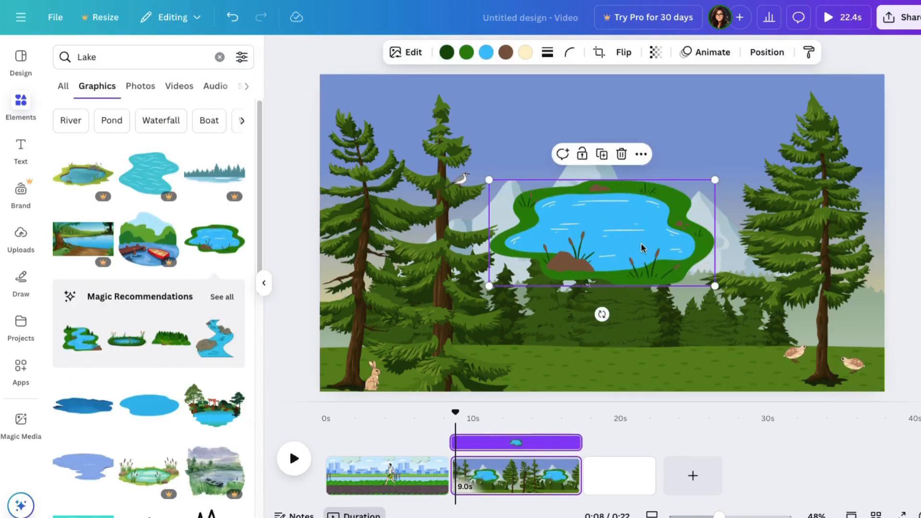
drag(495, 178, 596, 232)
drag(660, 271, 622, 361)
drag(674, 338, 662, 344)
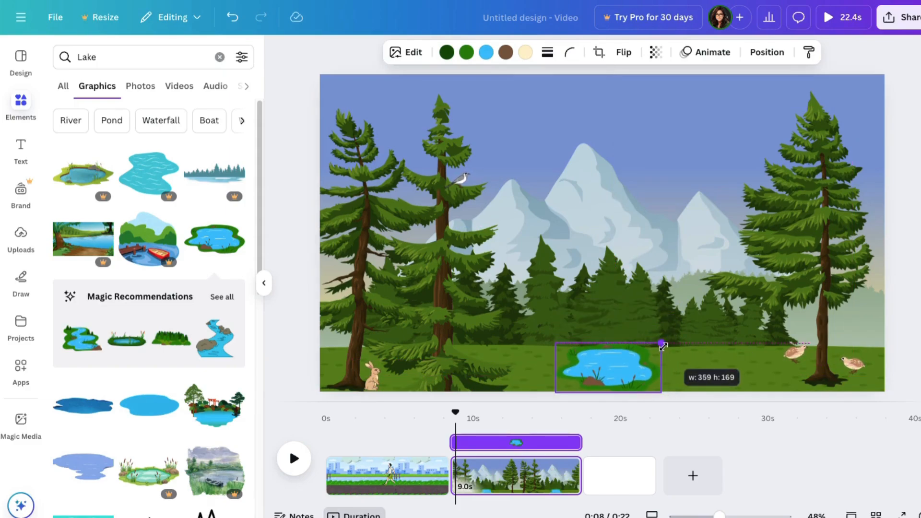
drag(599, 367, 644, 359)
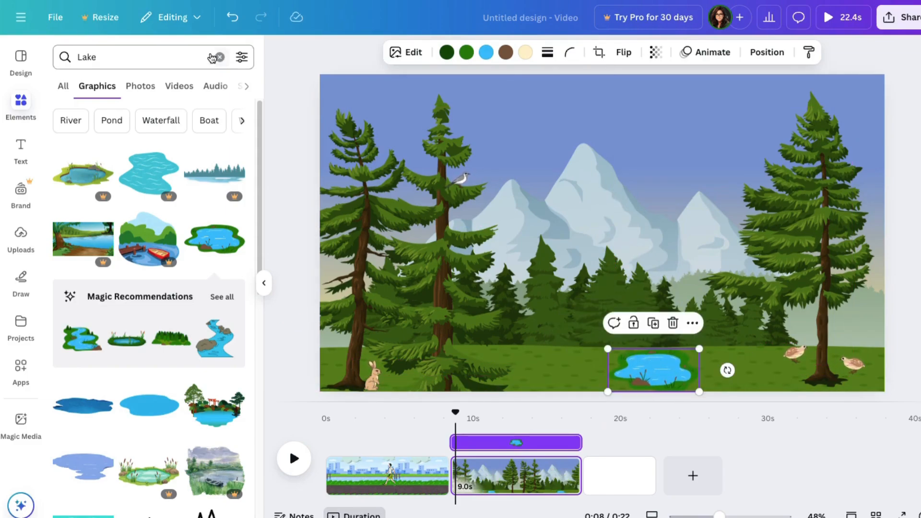
- Search for "frog" limited to animated graphics and place the dark green frog, greatly reduced, at the left part of the pond
click(137, 56)
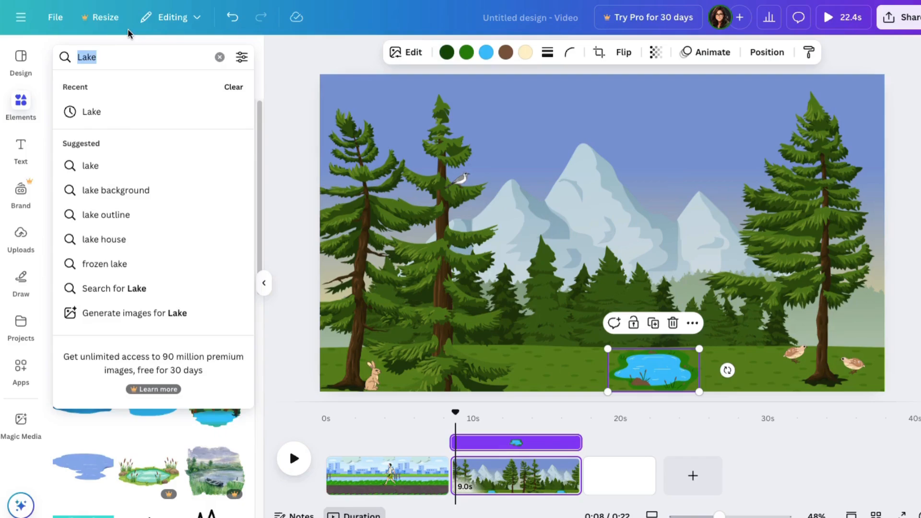
text(frog)
key(Return)
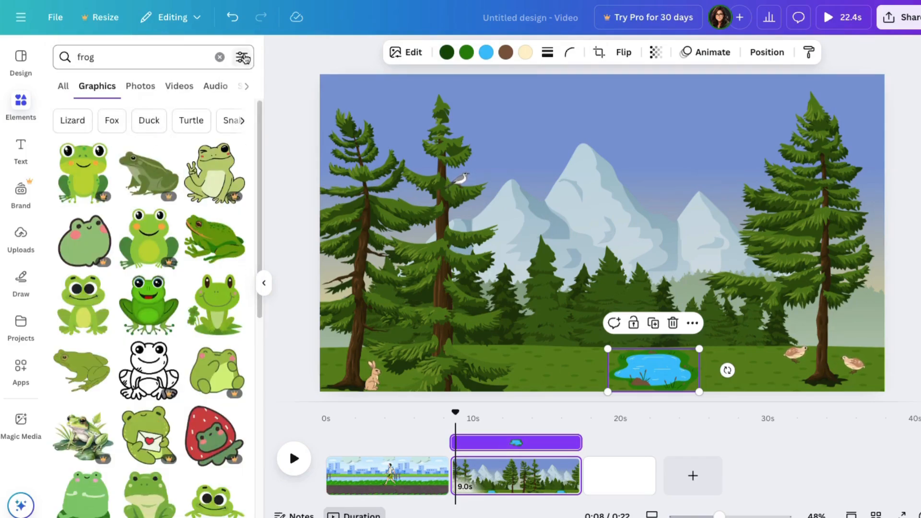
click(243, 58)
click(258, 307)
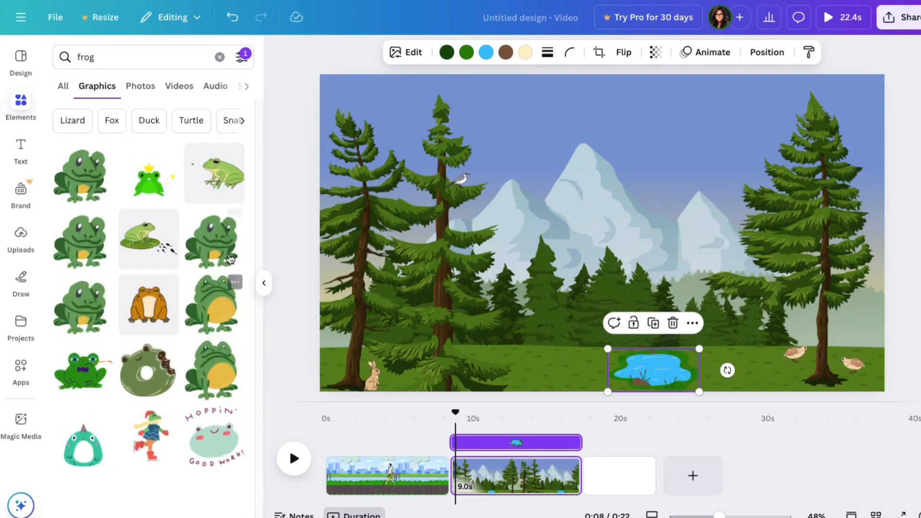
click(213, 239)
drag(692, 139, 640, 370)
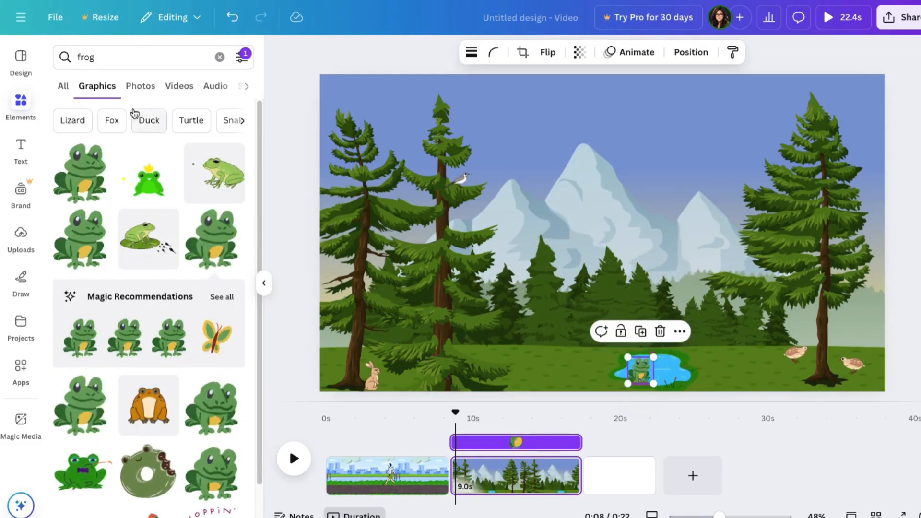
- Search the animated graphics for "deer", add the antlered deer, shrink it and place it on the grass just left of the scene's centre
click(120, 56)
text(deer)
key(Return)
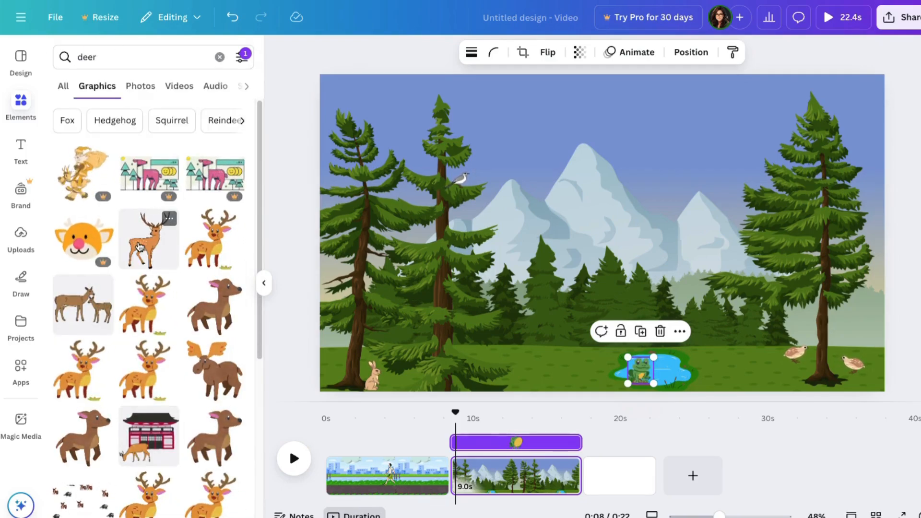
click(168, 217)
drag(693, 107, 560, 291)
drag(510, 321, 515, 318)
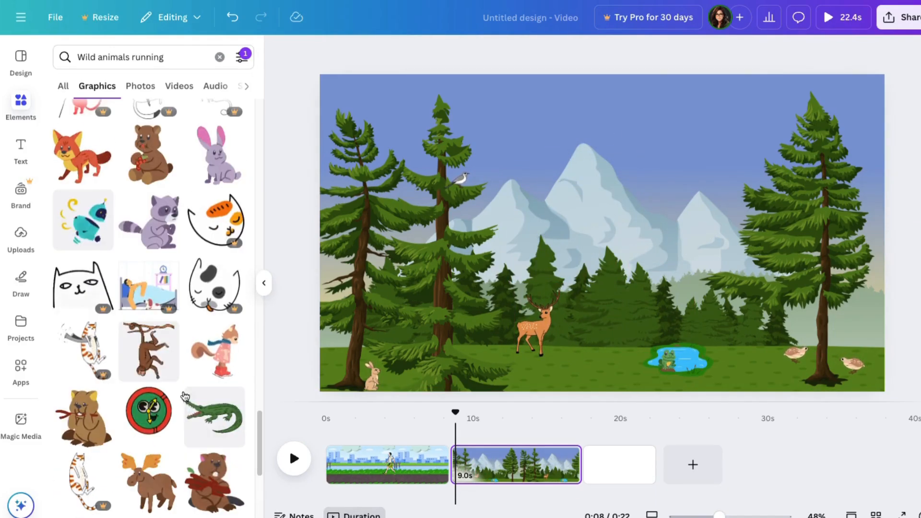
- From the "Wild animals running" graphics, add the brown red-scarfed animal at the pond's right bank and the bee beside the right tree's top, both greatly reduced
click(83, 417)
drag(486, 118, 705, 355)
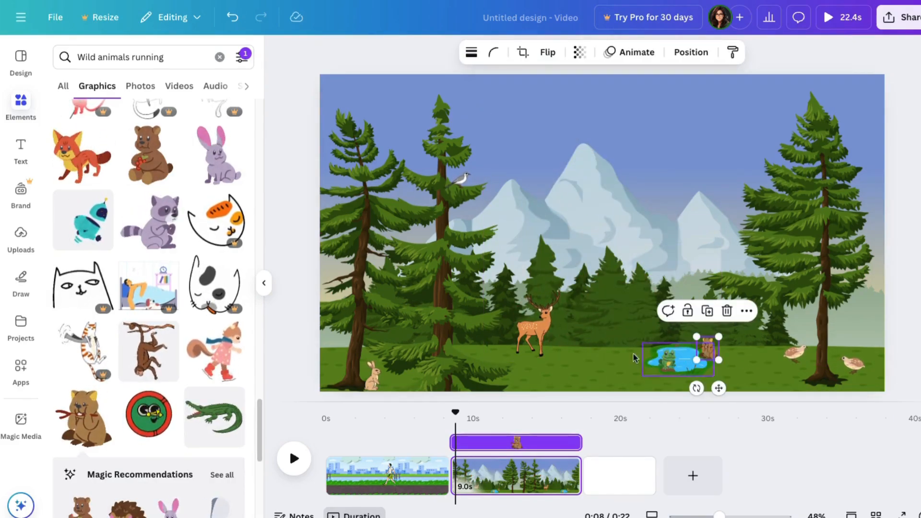
scroll(159, 392, down, 3)
scroll(159, 392, down, 2)
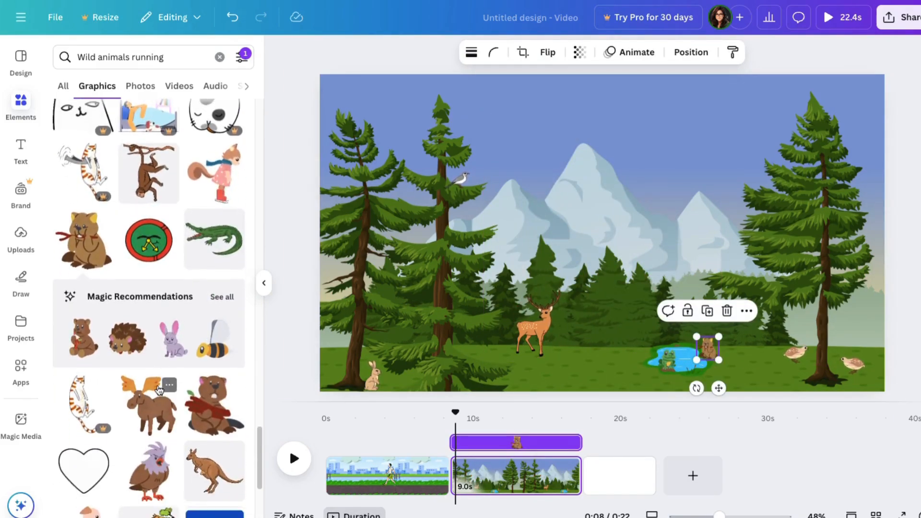
click(213, 339)
drag(478, 104, 866, 137)
- Give the bee a custom looping flight path leftward to the leftmost tree, with the Steady movement style and the slowest speed
click(630, 52)
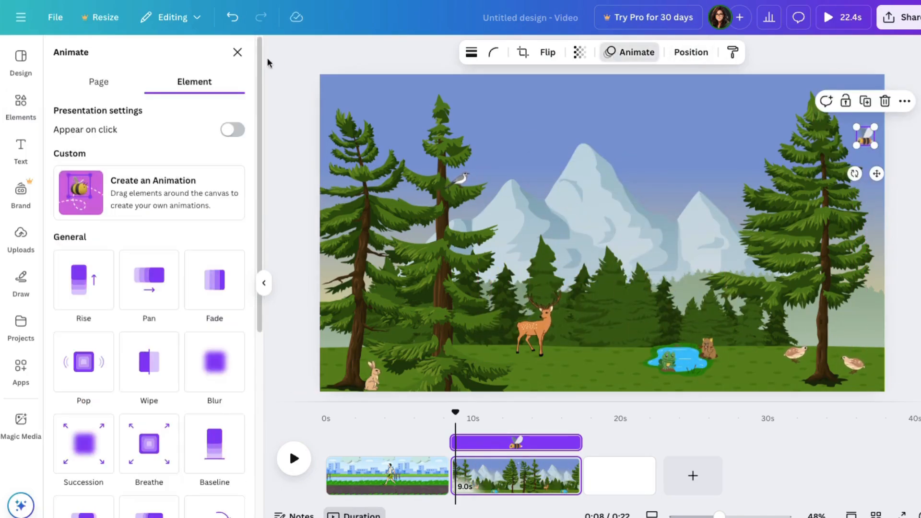
click(144, 189)
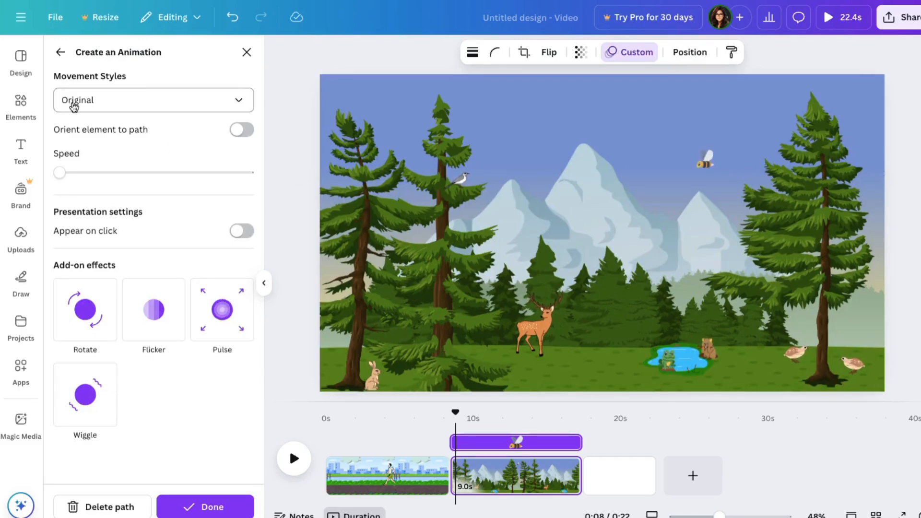
click(73, 106)
click(75, 184)
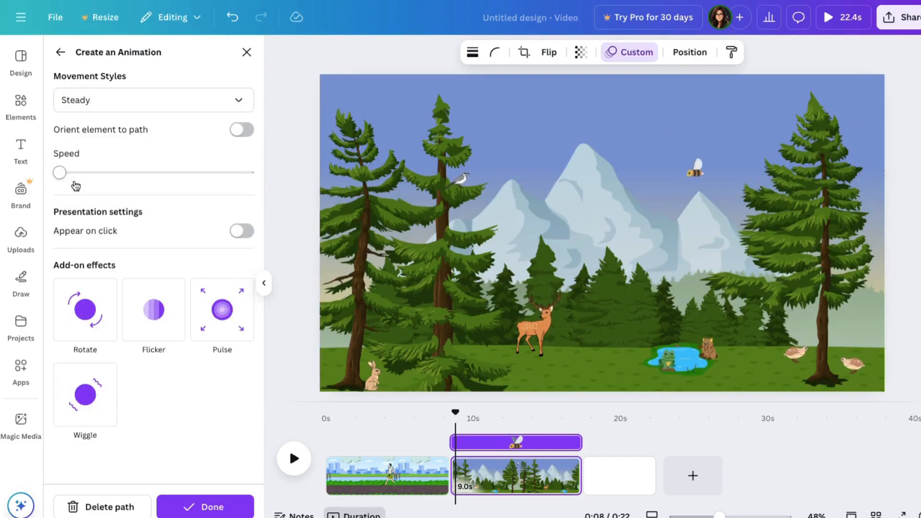
click(205, 506)
- Search the animated graphics for "butterfly", add the orange monarch, shrink it and place it half off the scene's left edge at mid-tree height
click(139, 57)
text(butterfly)
key(Return)
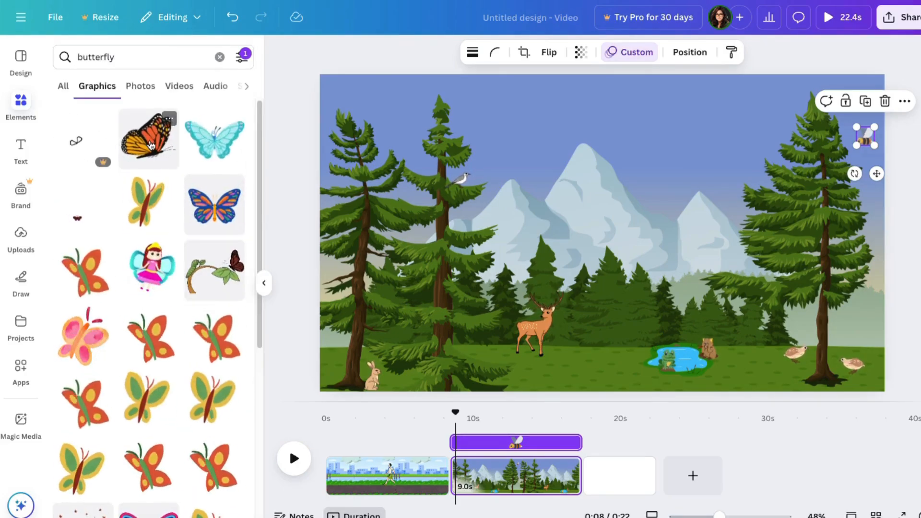
click(150, 145)
drag(744, 107, 527, 302)
drag(500, 338, 322, 194)
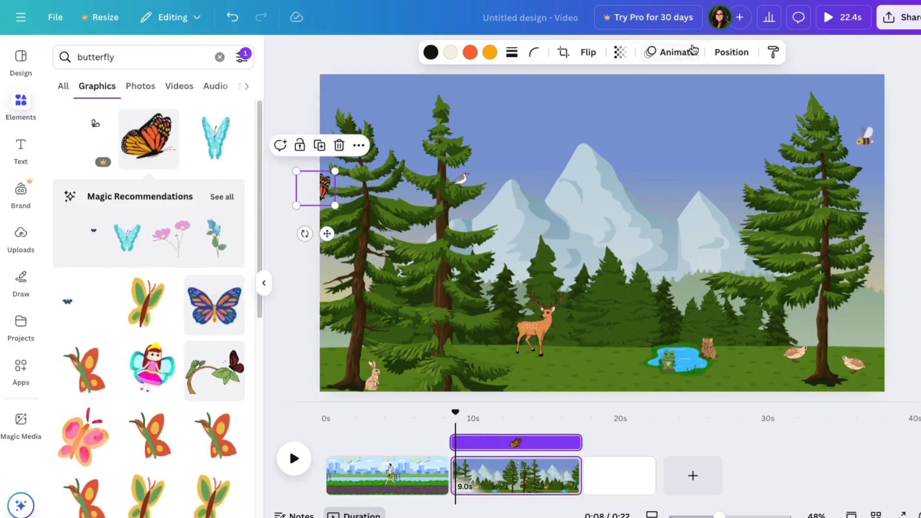
- Give the monarch butterfly a custom wavy flight path with a loop across to the right tree, using the Steady movement style at a slow speed
click(696, 52)
click(144, 188)
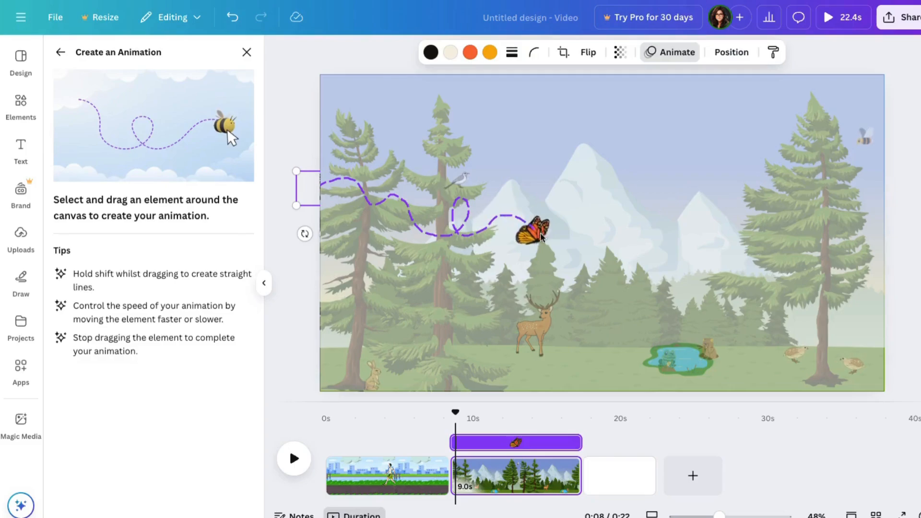
mouse_move(630, 261)
mouse_down()
mouse_move(680, 284)
mouse_move(770, 287)
mouse_up()
drag(850, 234, 851, 234)
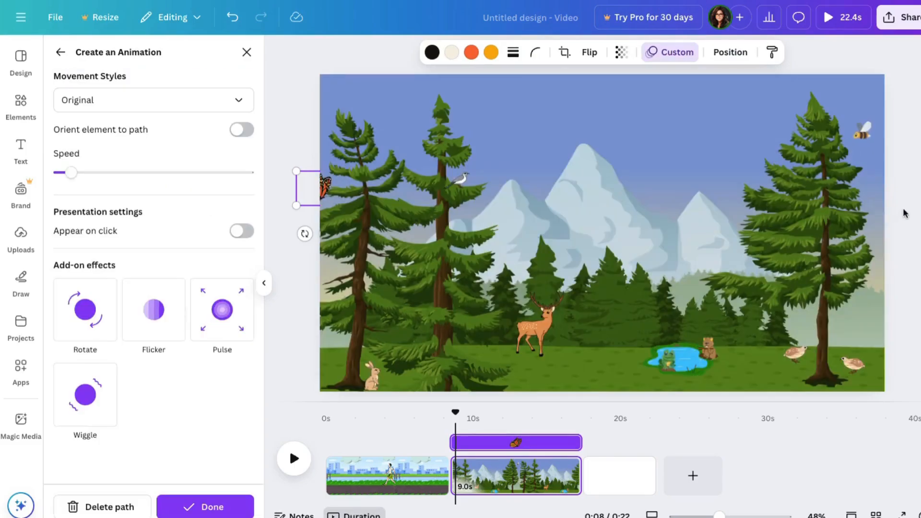
click(134, 102)
click(135, 186)
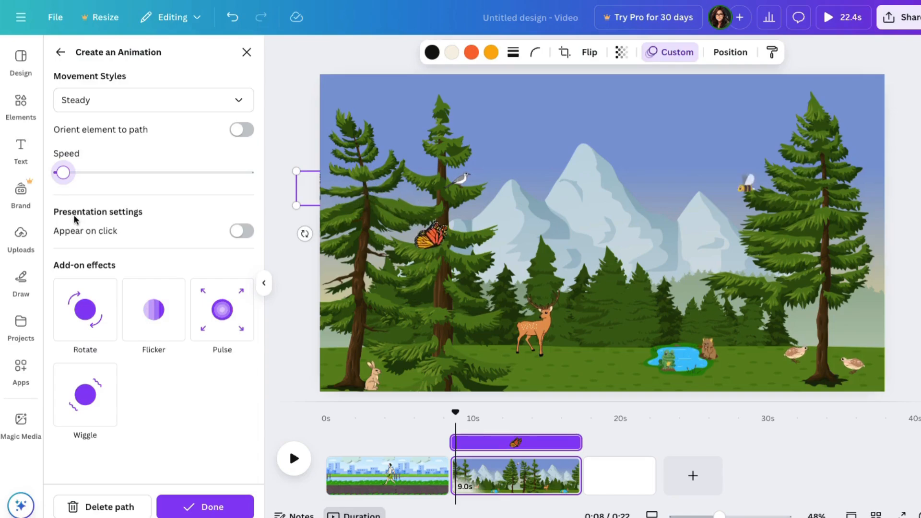
click(206, 507)
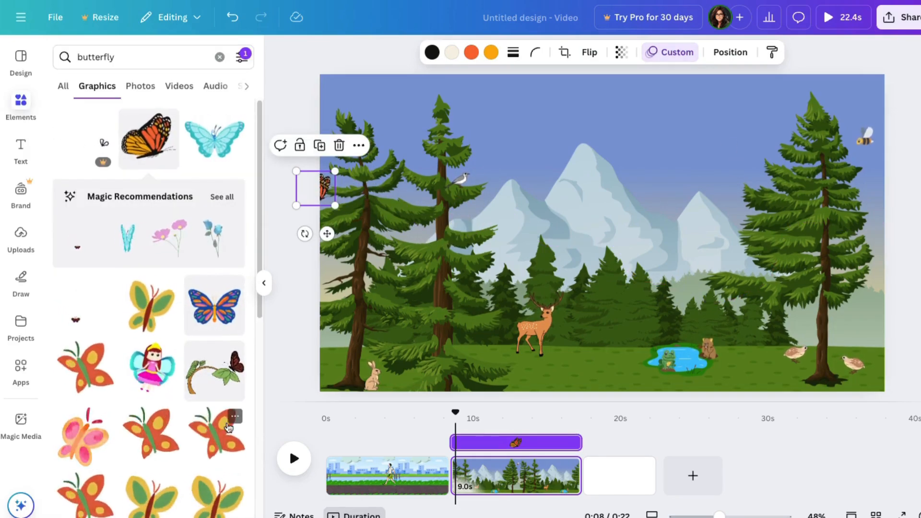
- Add a second orange monarch butterfly, shrink it and place it half off the left edge, above the first butterfly
click(149, 139)
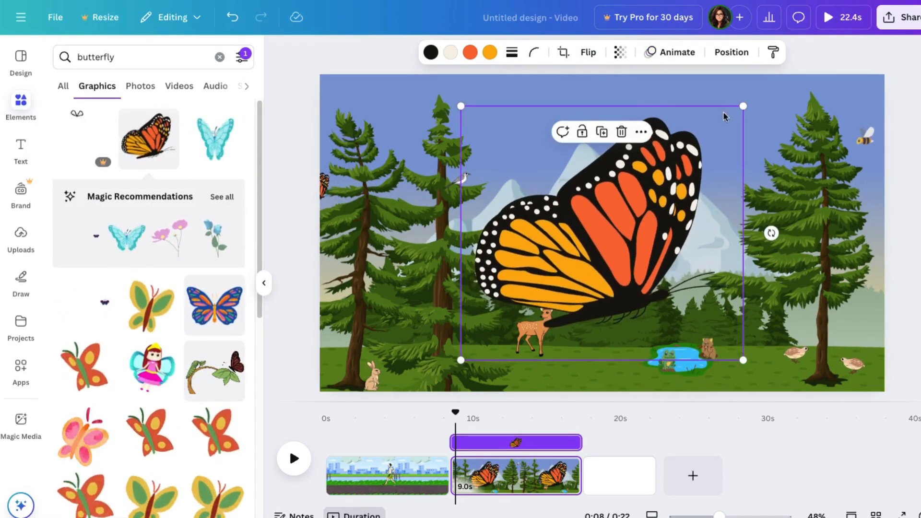
drag(743, 106, 532, 296)
drag(495, 328, 335, 106)
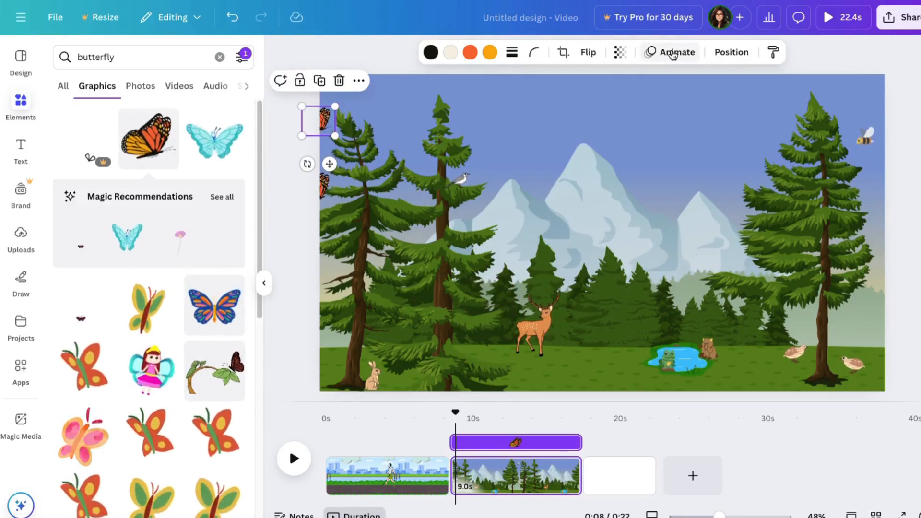
- Give the upper butterfly a custom wavy flight path past the right edge, with the Steady movement style and the slowest speed
click(673, 55)
click(134, 192)
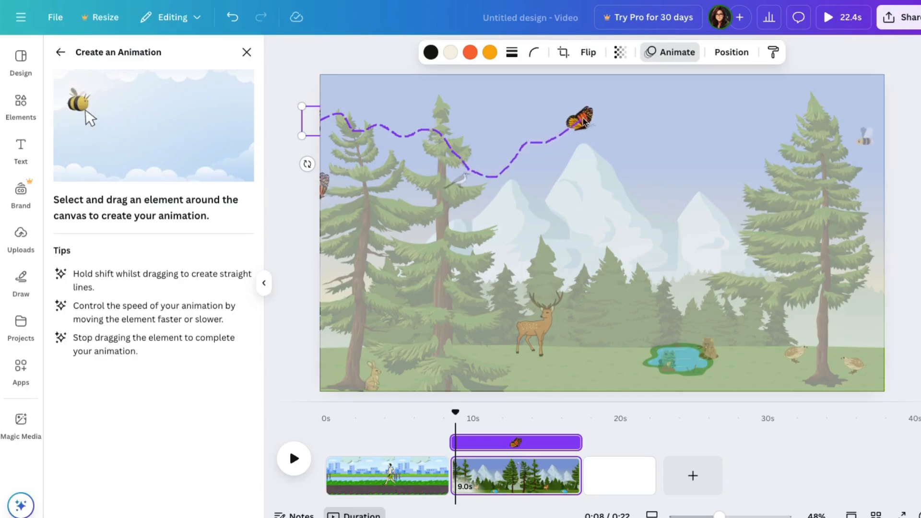
drag(832, 205, 917, 222)
click(187, 100)
click(79, 183)
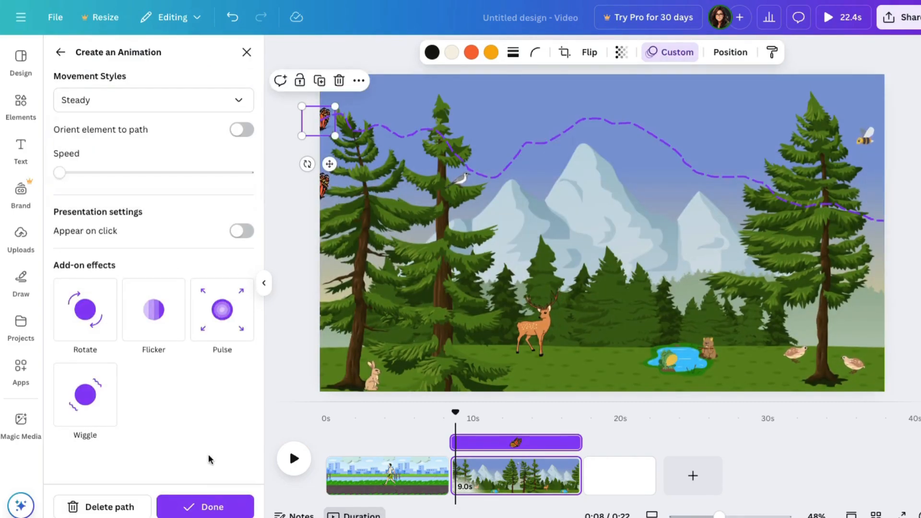
click(205, 507)
- Play back the forest scene from its start, then preview the whole video from 0 seconds
drag(455, 412, 447, 414)
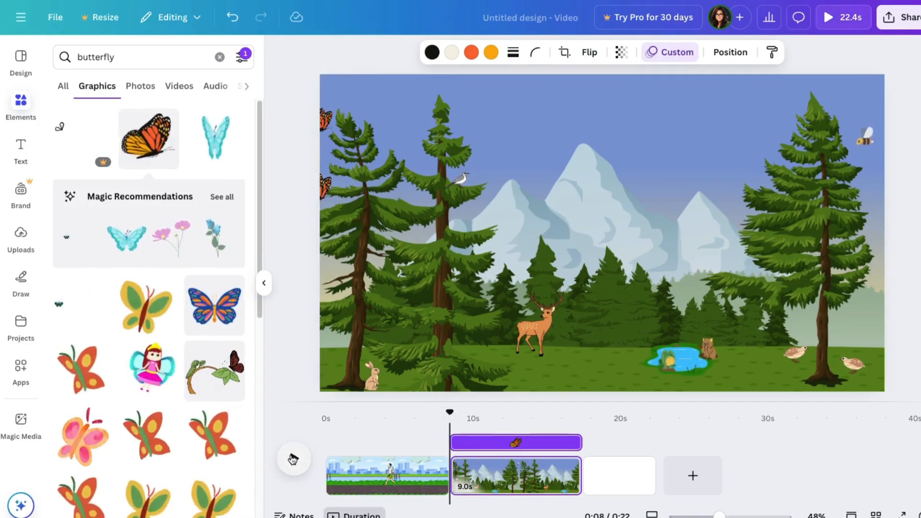
click(293, 457)
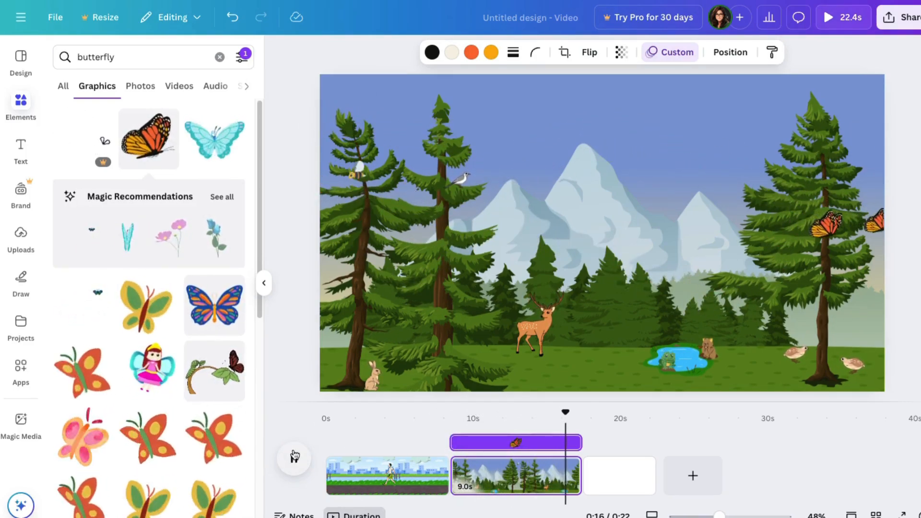
click(295, 457)
drag(583, 410, 324, 411)
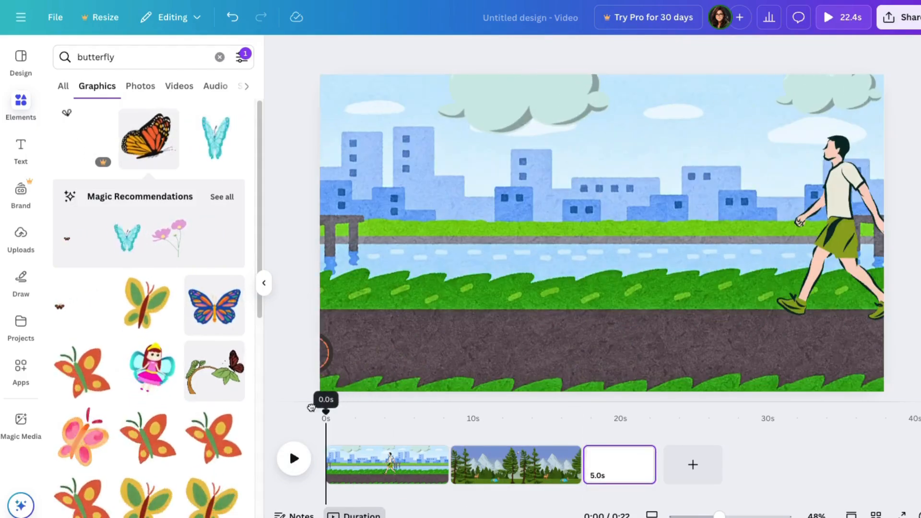
click(292, 458)
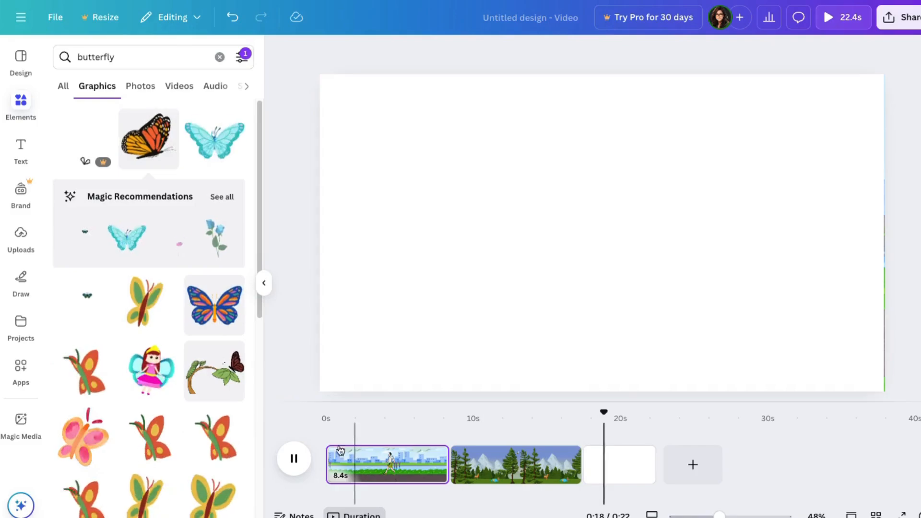
- Delete the blank third page at the end of the timeline
click(583, 456)
right_click(620, 461)
click(681, 265)
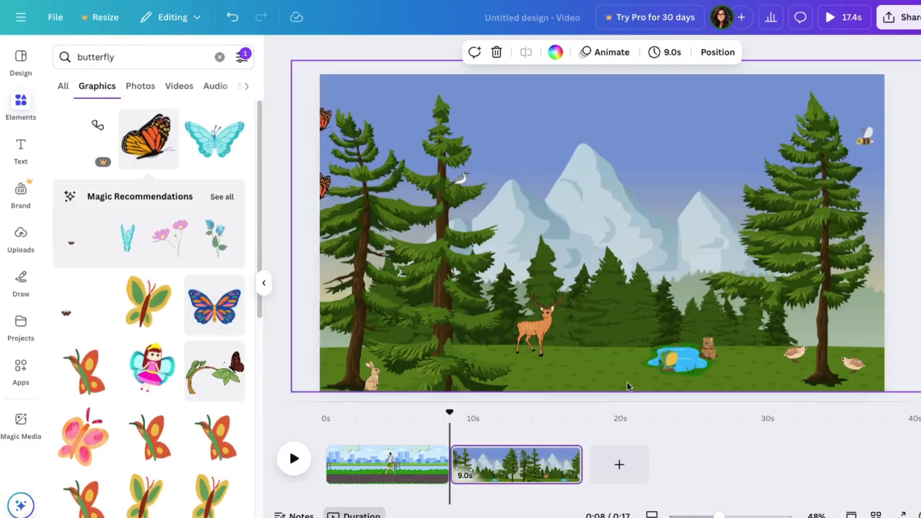
- Download pages 1–2 of the design as an MP4 video at 1080p (HD)
click(55, 17)
click(86, 294)
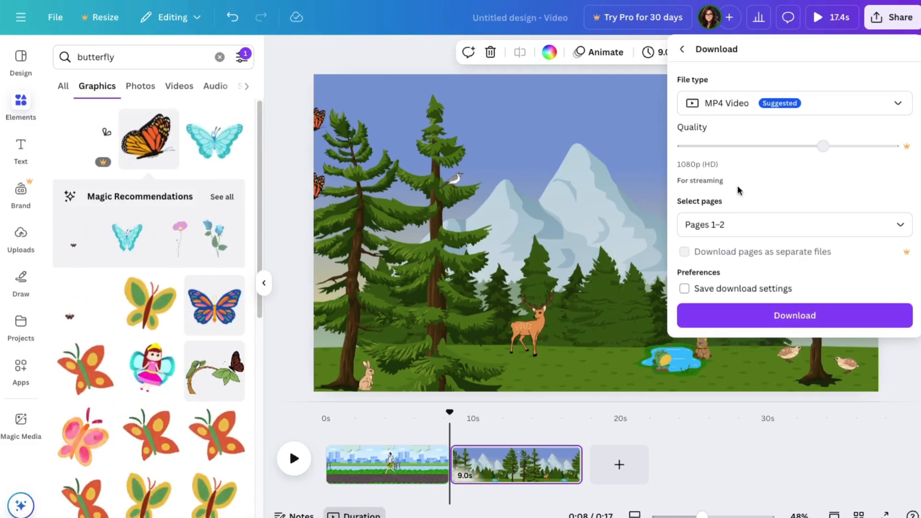
click(795, 316)
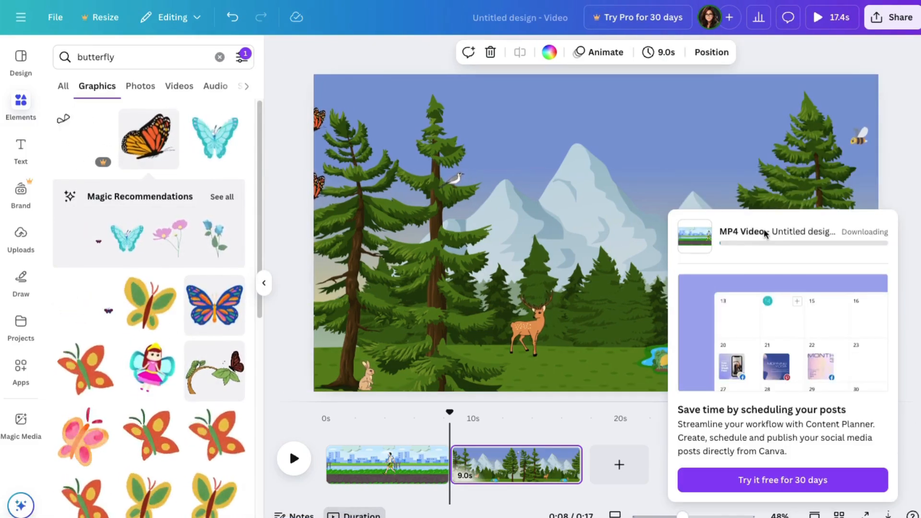